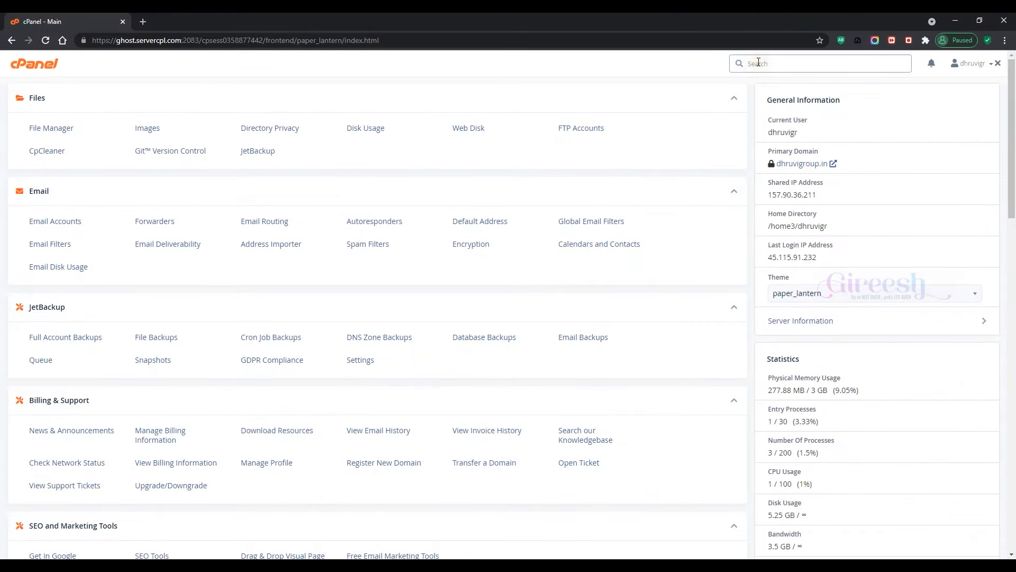
{"action": "type", "text": "domain"}
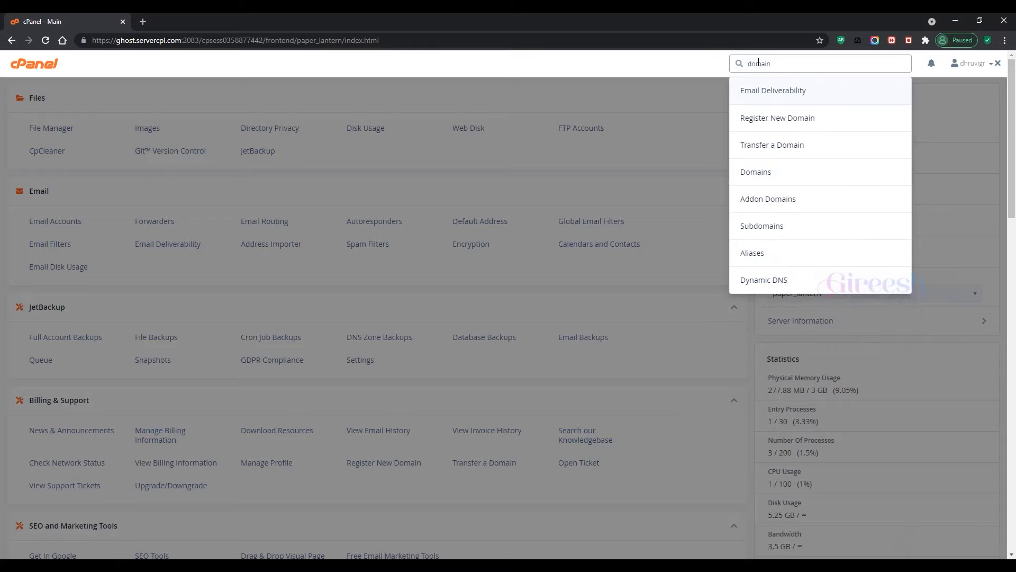
{"action": "left_click", "coordinate": [784, 199]}
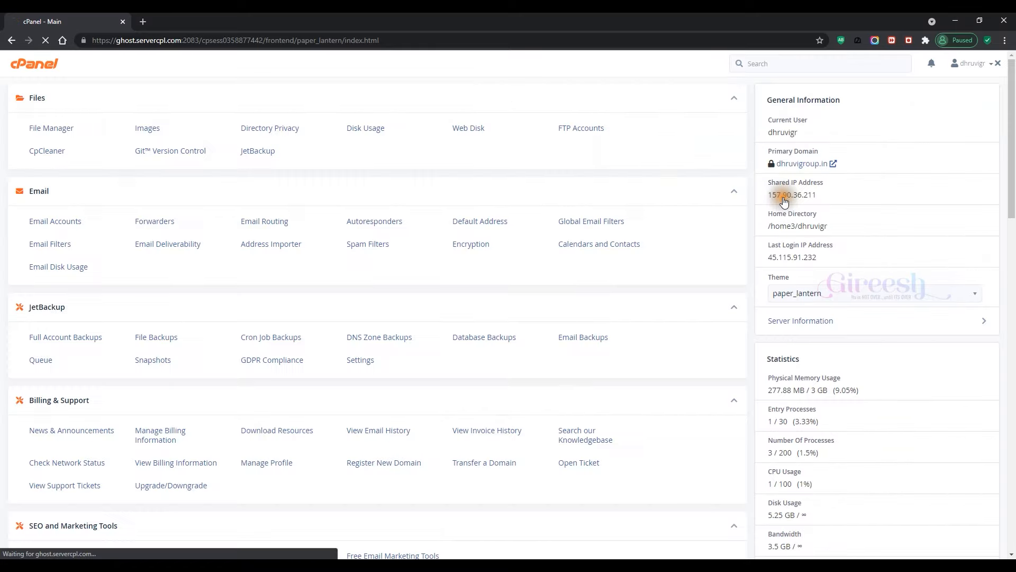
{"action": "left_click", "coordinate": [386, 189]}
{"action": "type", "text": "http://menspacesalon.com/"}
{"action": "left_click", "coordinate": [504, 244]}
{"action": "left_click", "coordinate": [135, 191]}
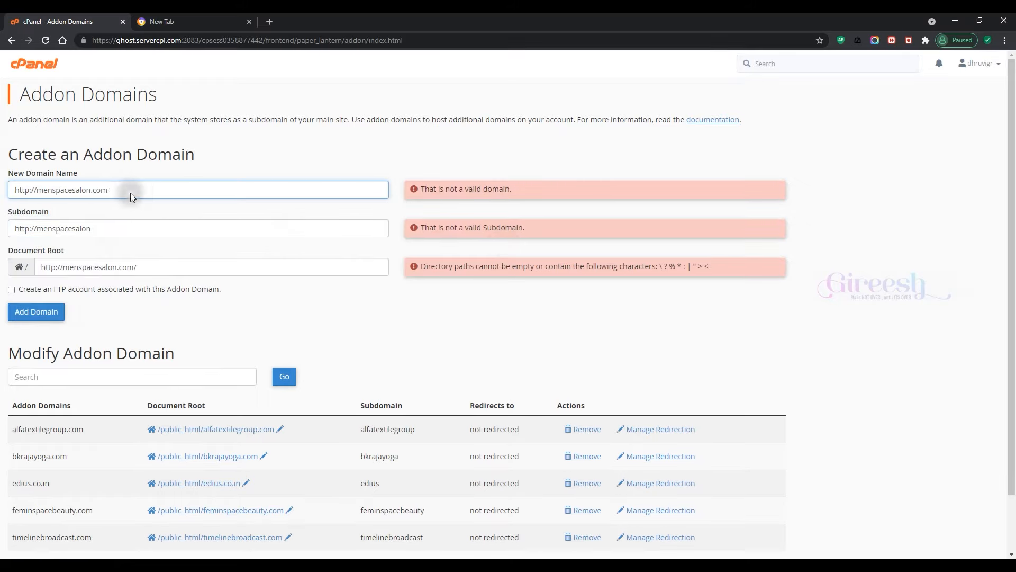
{"action": "left_click_drag", "start_coordinate": [37, 191], "coordinate": [14, 190]}
{"action": "key", "text": "BackSpace"}
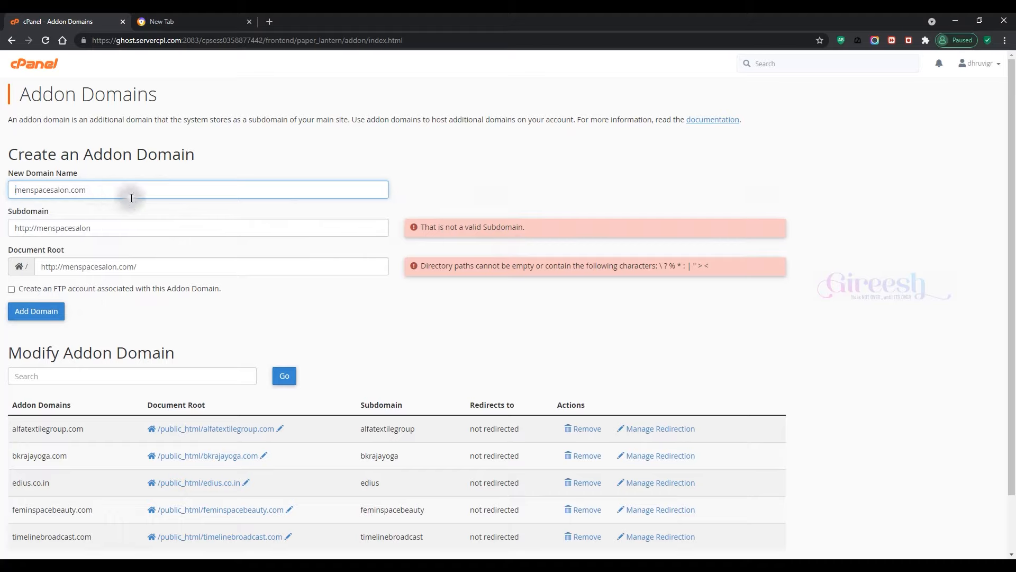
{"action": "left_click_drag", "start_coordinate": [15, 227], "coordinate": [36, 227]}
{"action": "left_click", "coordinate": [105, 231]}
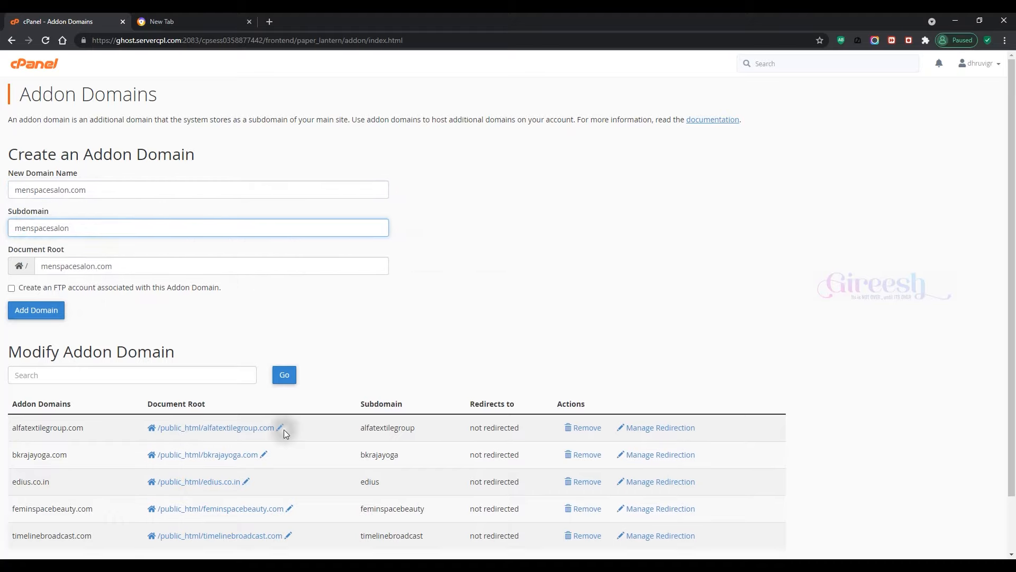
Step: Set the document root to public_html/menspacesalon.com and add the domain
{"action": "left_click", "coordinate": [280, 428]}
{"action": "left_click", "coordinate": [465, 312]}
{"action": "double_click", "coordinate": [465, 313]}
{"action": "right_click", "coordinate": [455, 313]}
{"action": "left_click", "coordinate": [485, 345]}
{"action": "left_click", "coordinate": [577, 353]}
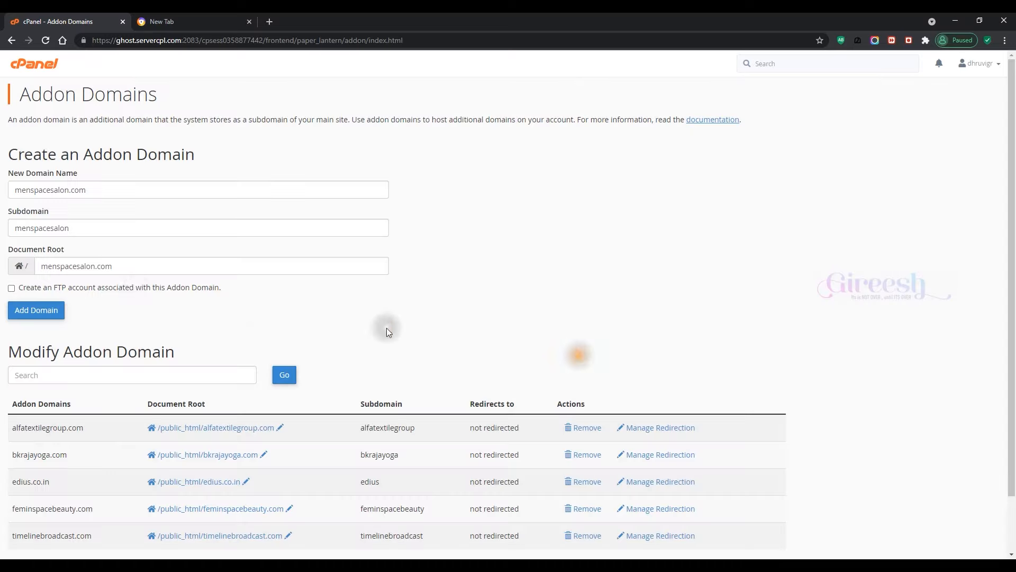
{"action": "left_click", "coordinate": [39, 265]}
{"action": "key", "text": "ctrl+v"}
{"action": "type", "text": "/"}
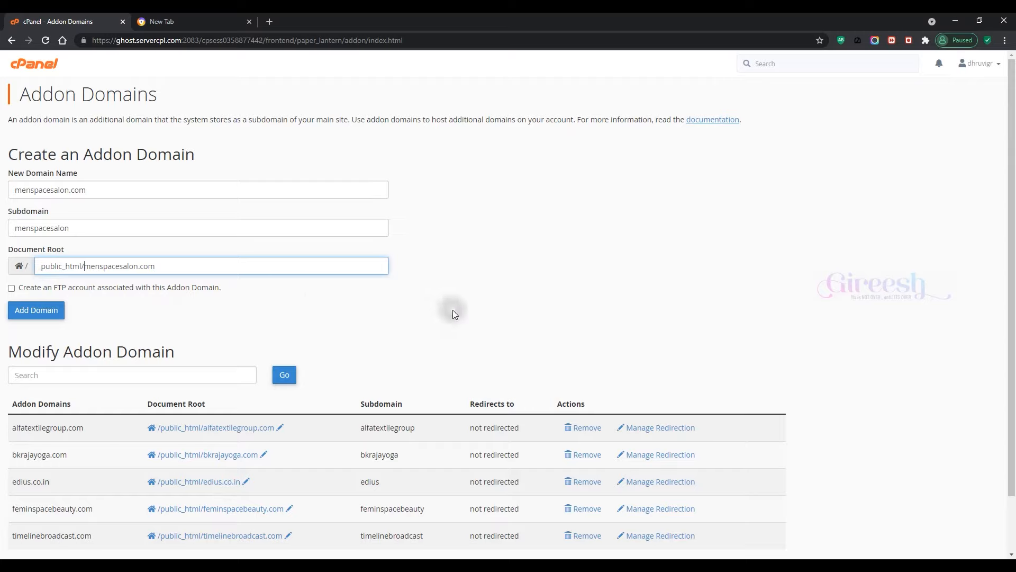
{"action": "left_click", "coordinate": [40, 312]}
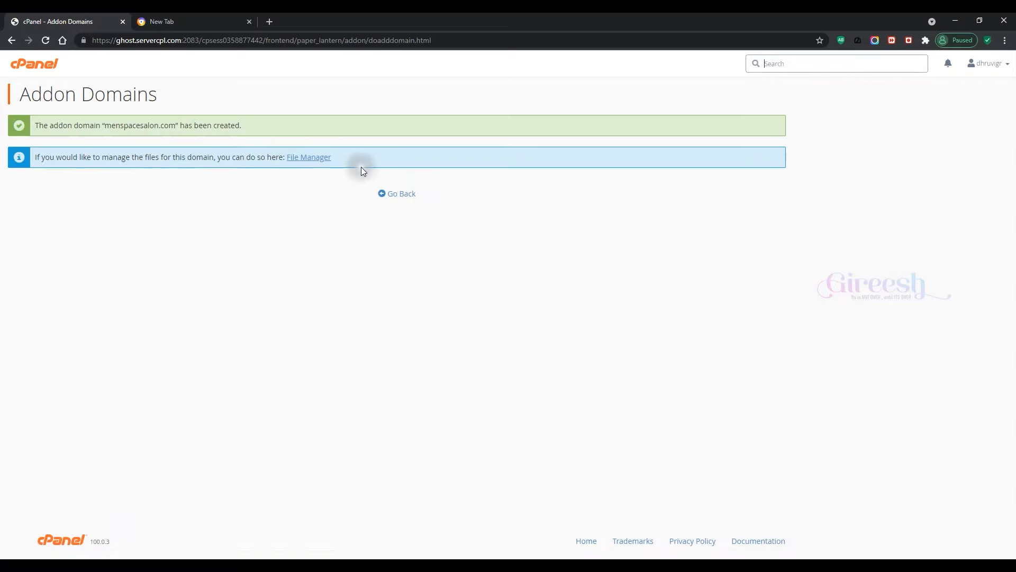
Step: Open the menspacesalon.com folder in File Manager and select its path
{"action": "left_click_drag", "start_coordinate": [353, 164], "coordinate": [280, 159]}
{"action": "left_click", "coordinate": [306, 222]}
{"action": "left_click", "coordinate": [308, 159]}
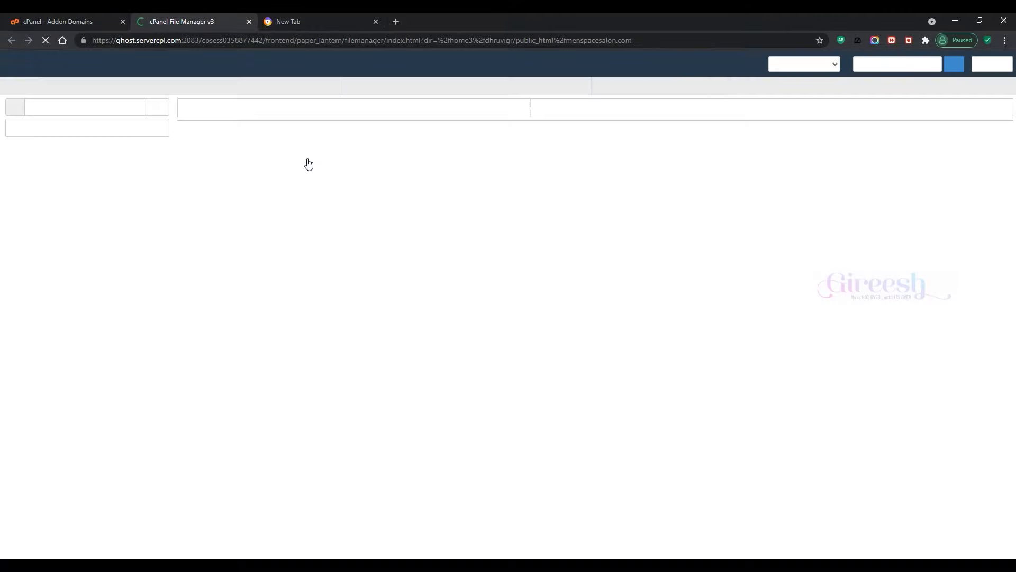
{"action": "left_click_drag", "start_coordinate": [77, 107], "coordinate": [152, 107]}
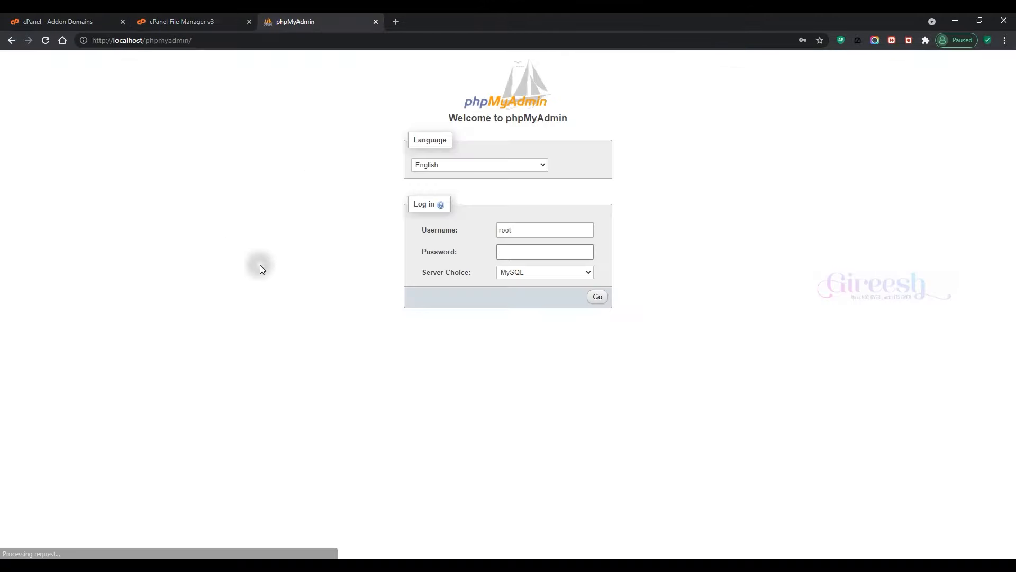
Step: Bring up the phpMyAdmin login page and log in
{"action": "left_click", "coordinate": [260, 266]}
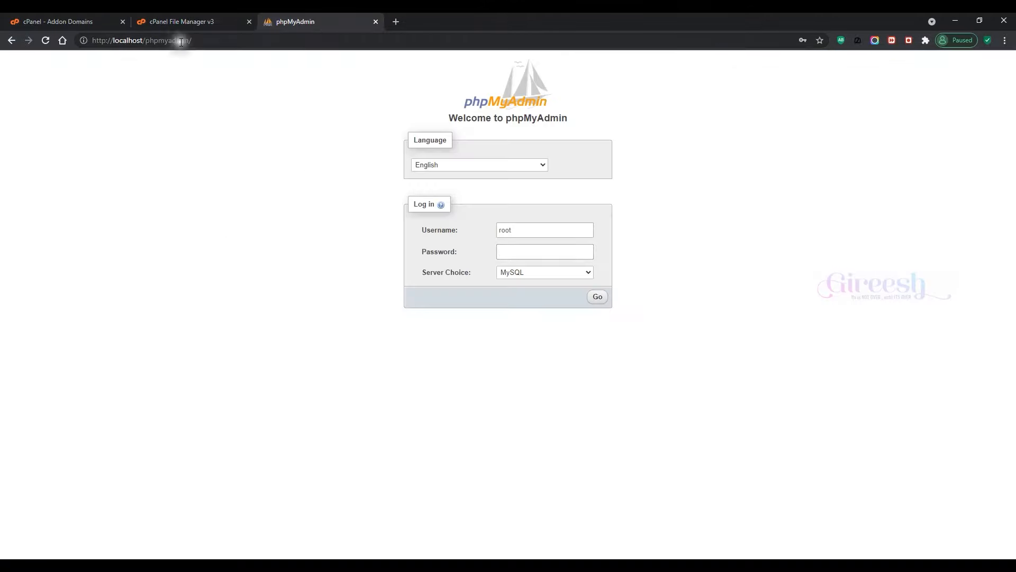
{"action": "left_click", "coordinate": [210, 41]}
{"action": "left_click", "coordinate": [189, 18]}
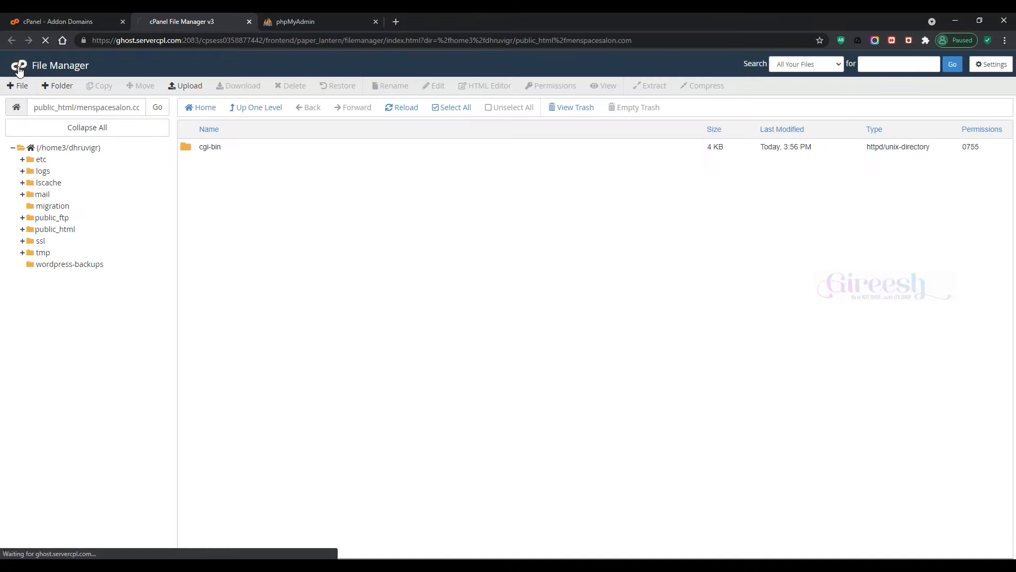
{"action": "left_click", "coordinate": [836, 64]}
{"action": "type", "text": "phpmyadmin/index.php"}
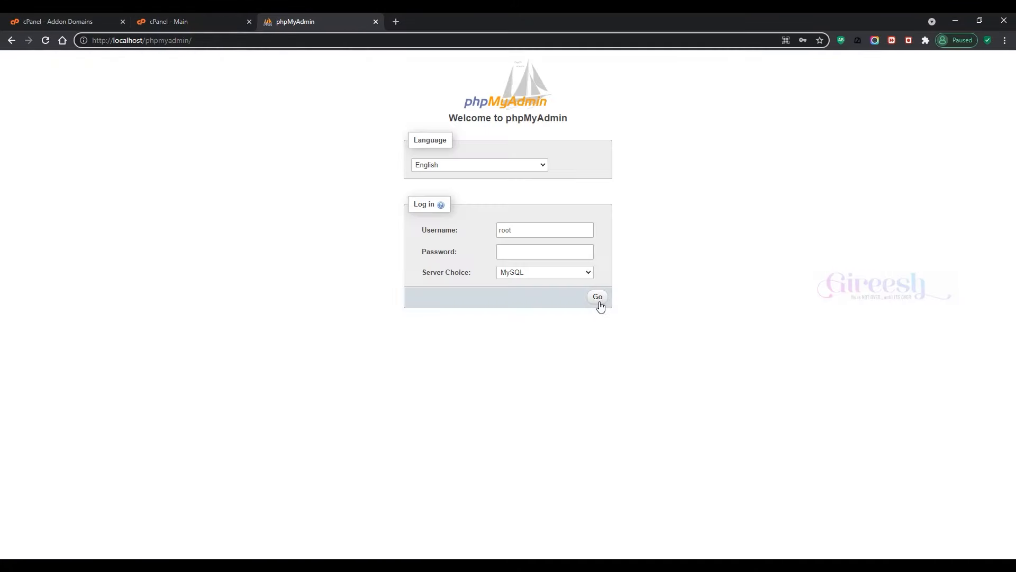
{"action": "left_click", "coordinate": [597, 300]}
Step: Export the tutorial database from phpMyAdmin as an SQL file
{"action": "left_click", "coordinate": [37, 248]}
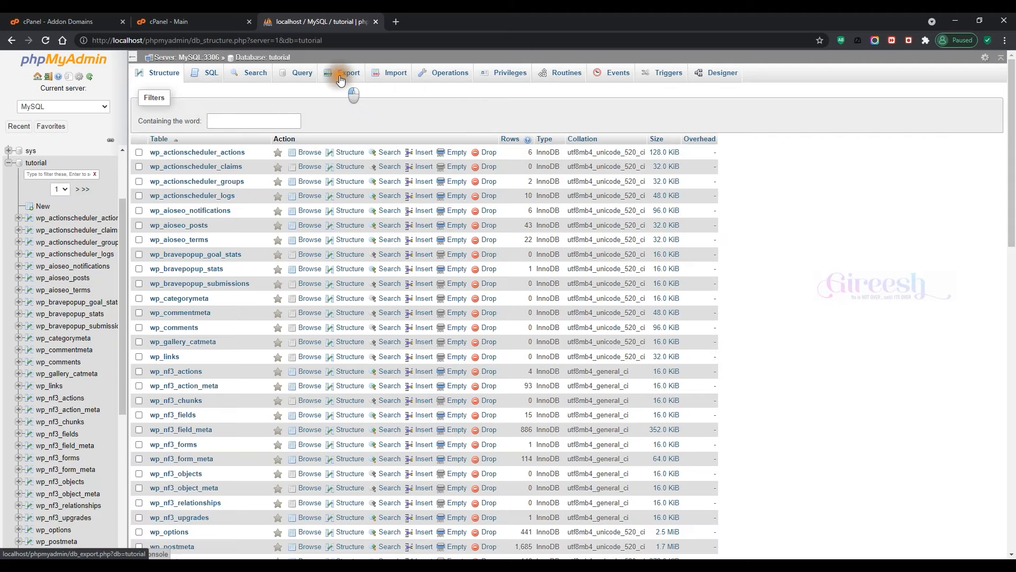
{"action": "left_click", "coordinate": [342, 80]}
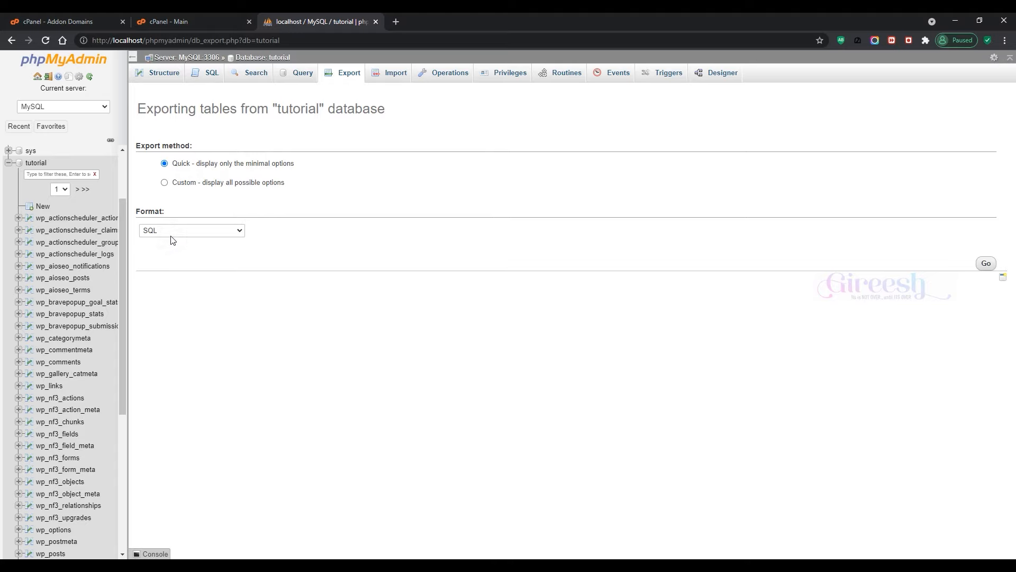
{"action": "left_click", "coordinate": [986, 263]}
Step: Save tutorial.sql into a new Db Bakup folder and return to the cPanel home page
{"action": "key", "text": "ctrl+shift+n"}
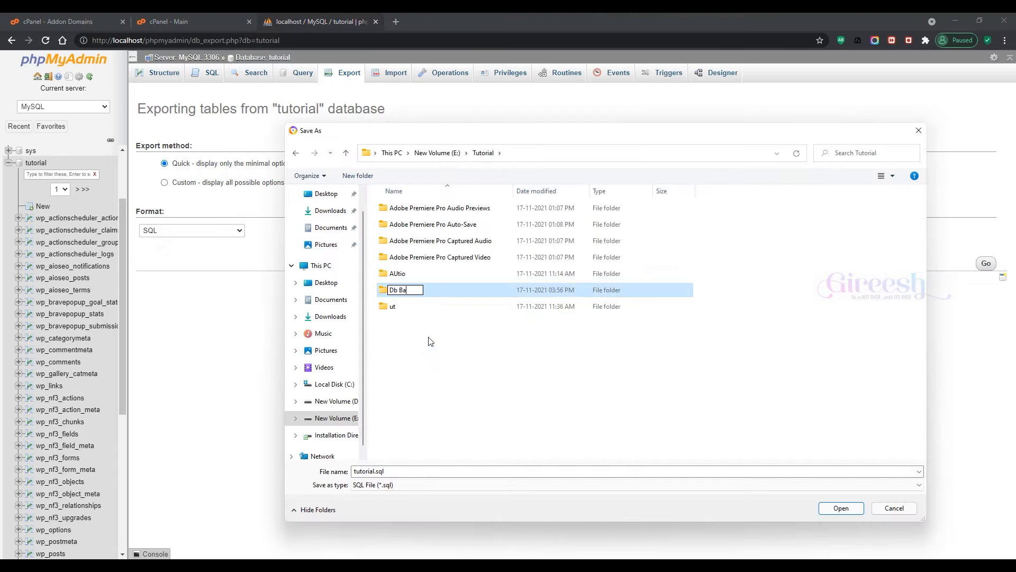
{"action": "key", "text": "Return"}
{"action": "key", "text": "Return"}
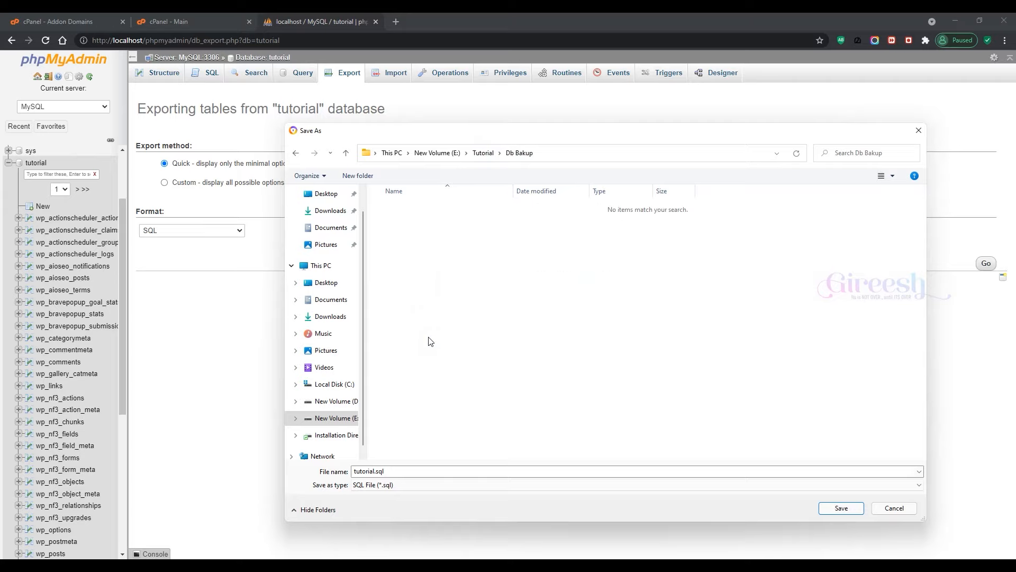
{"action": "left_click", "coordinate": [850, 507]}
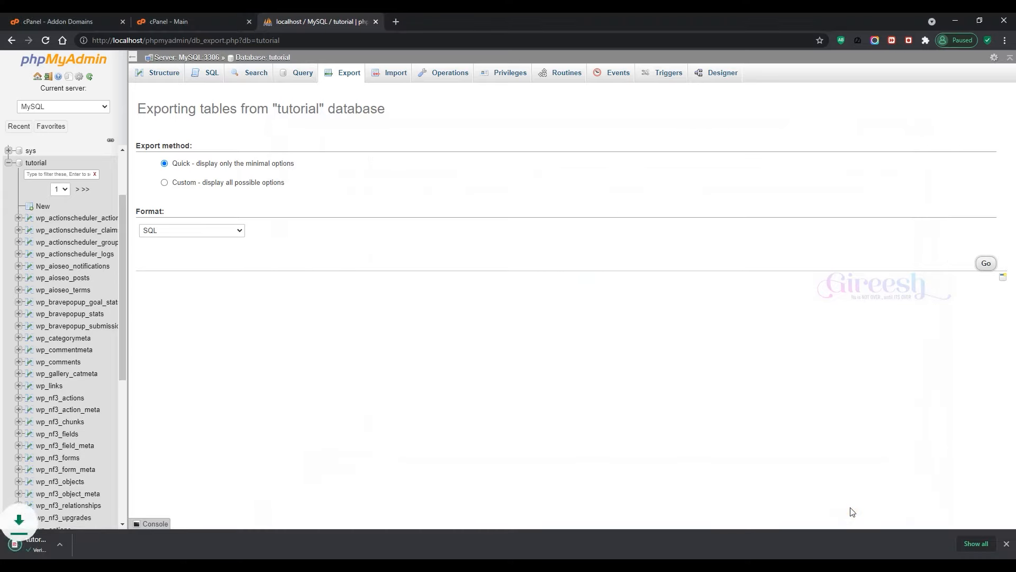
{"action": "left_click", "coordinate": [193, 17]}
{"action": "left_click", "coordinate": [827, 64]}
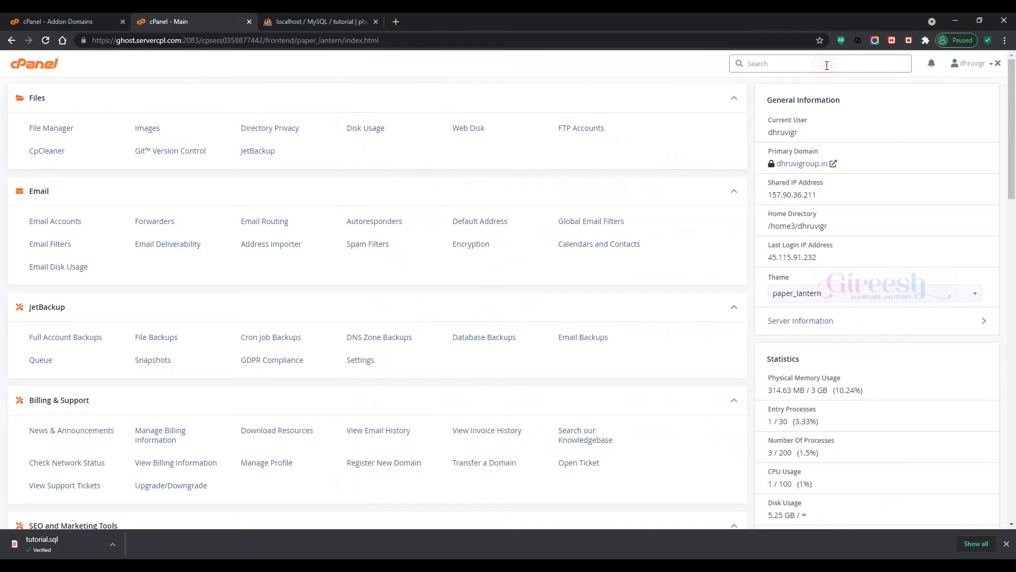
Step: On FTP Accounts, enter the login name and choose menspacesalon.com as the domain
{"action": "type", "text": "ftp"}
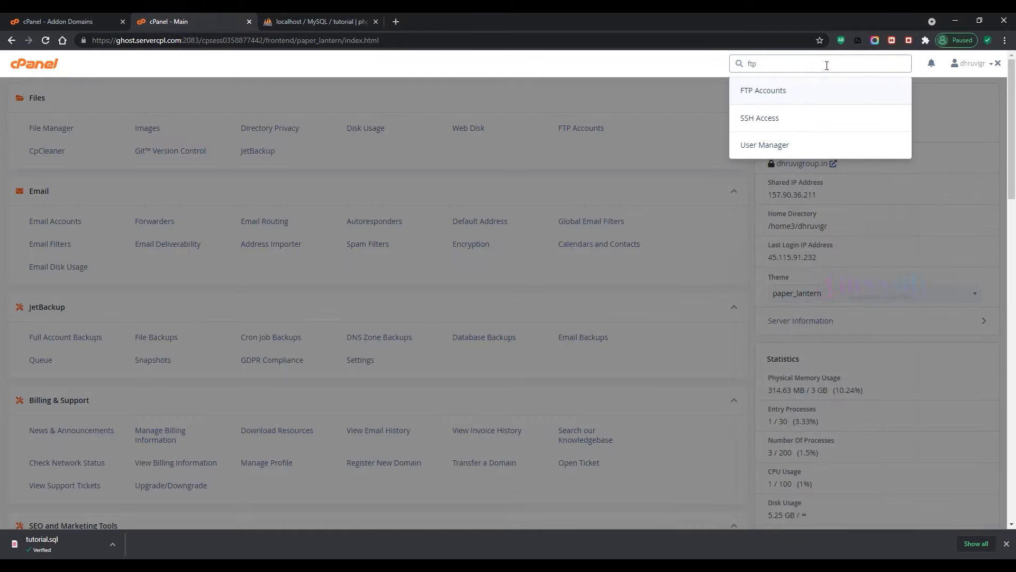
{"action": "left_click", "coordinate": [800, 89]}
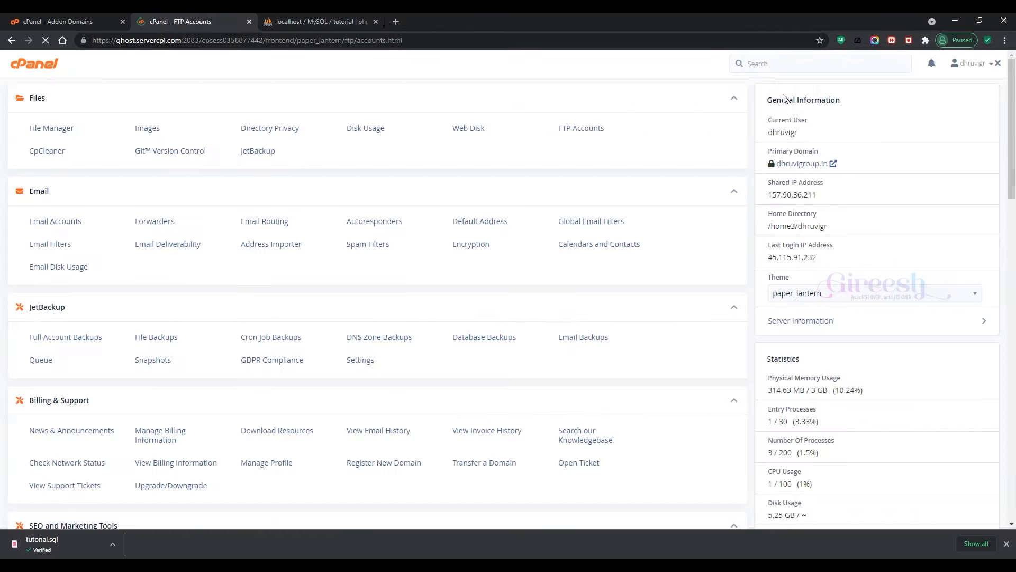
{"action": "left_click", "coordinate": [217, 195]}
{"action": "scroll", "coordinate": [302, 263], "scroll_direction": "down", "scroll_amount": 2}
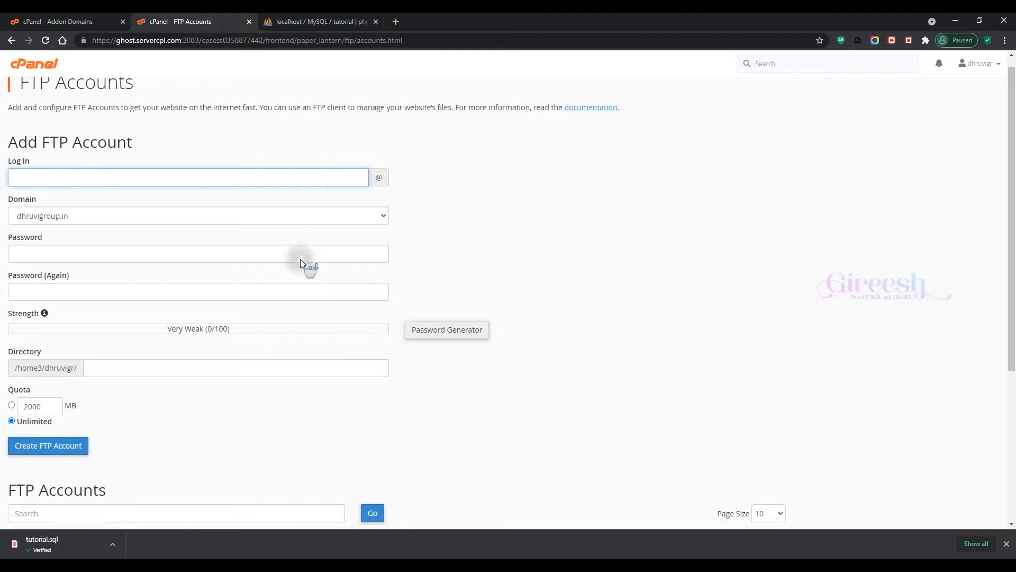
{"action": "scroll", "coordinate": [302, 263], "scroll_direction": "up", "scroll_amount": 2}
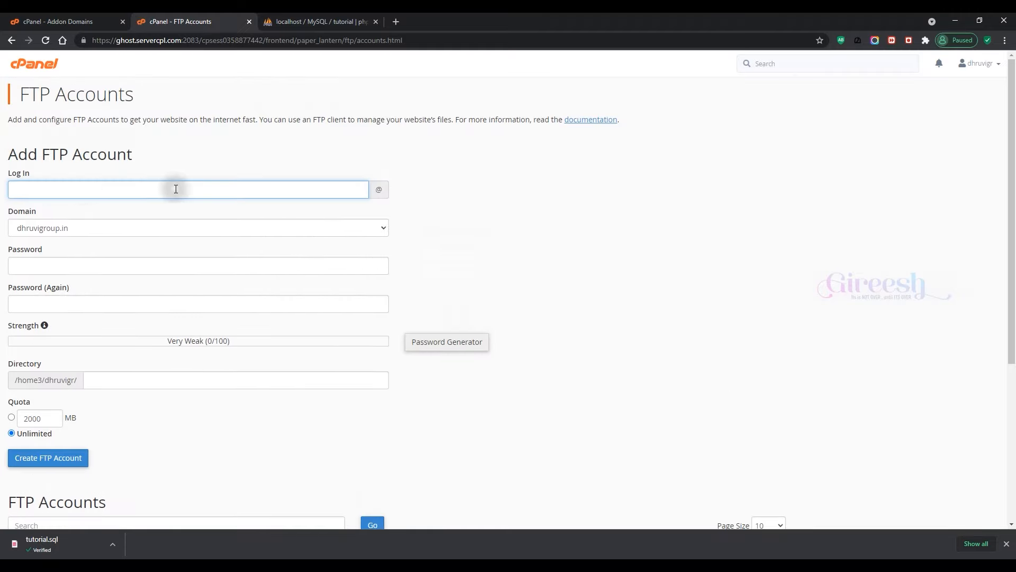
{"action": "left_click", "coordinate": [205, 186]}
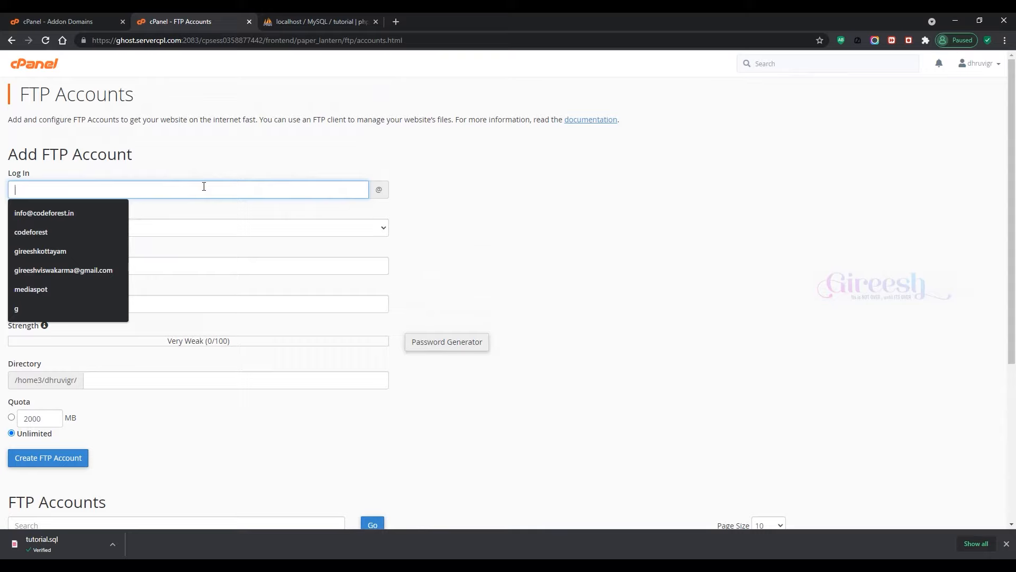
{"action": "type", "text": "info"}
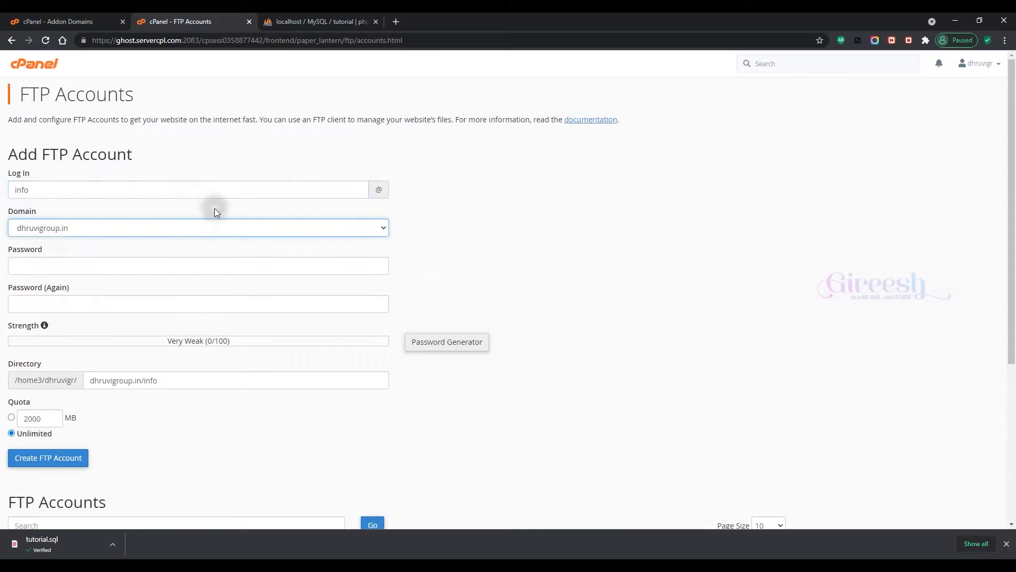
{"action": "left_click", "coordinate": [126, 224]}
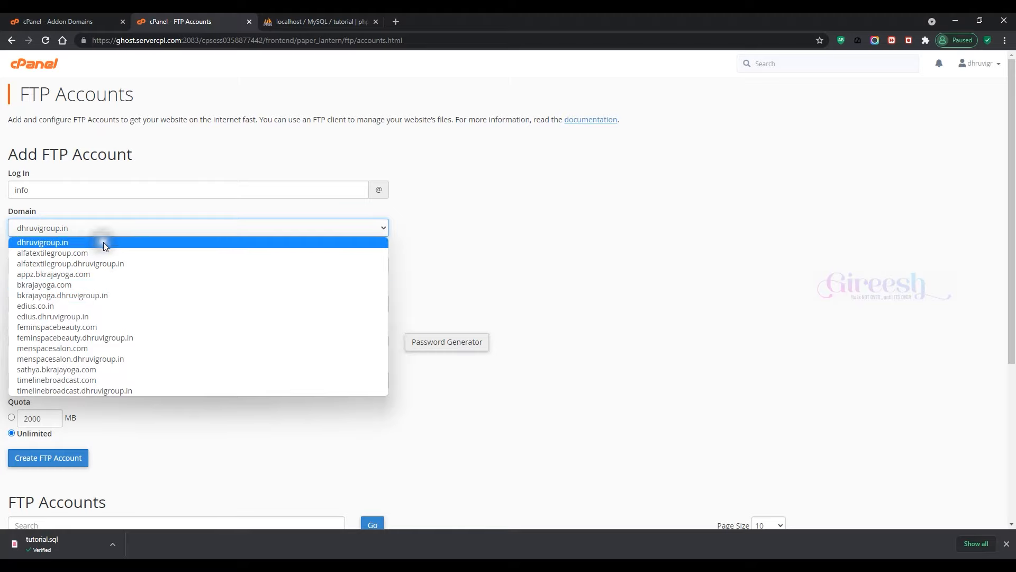
{"action": "left_click", "coordinate": [120, 345]}
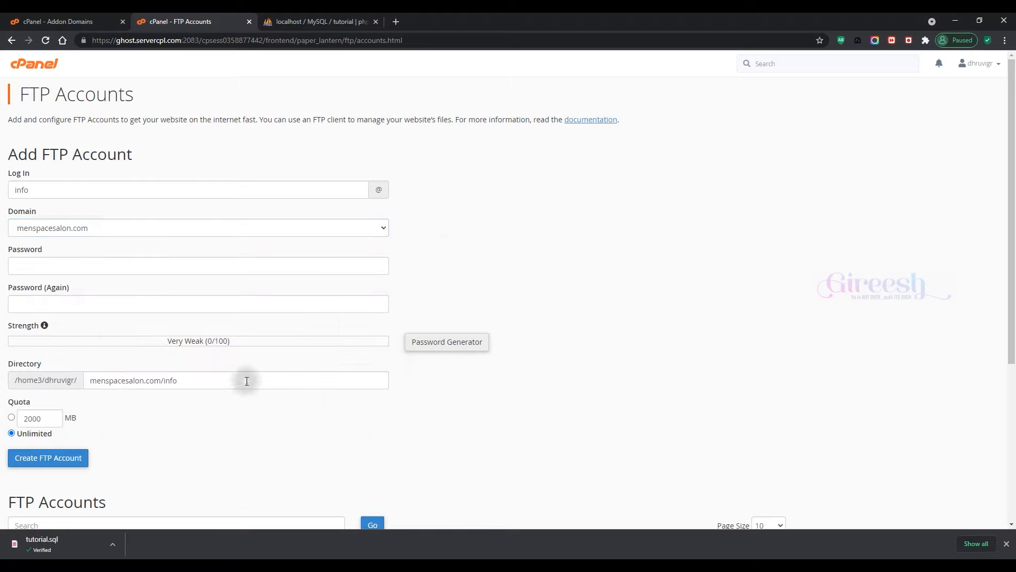
Step: Set the FTP directory to public_html/menspacesalon.com, copied from File Manager's path
{"action": "double_click", "coordinate": [183, 380]}
{"action": "key", "text": "BackSpace"}
{"action": "left_click", "coordinate": [69, 17]}
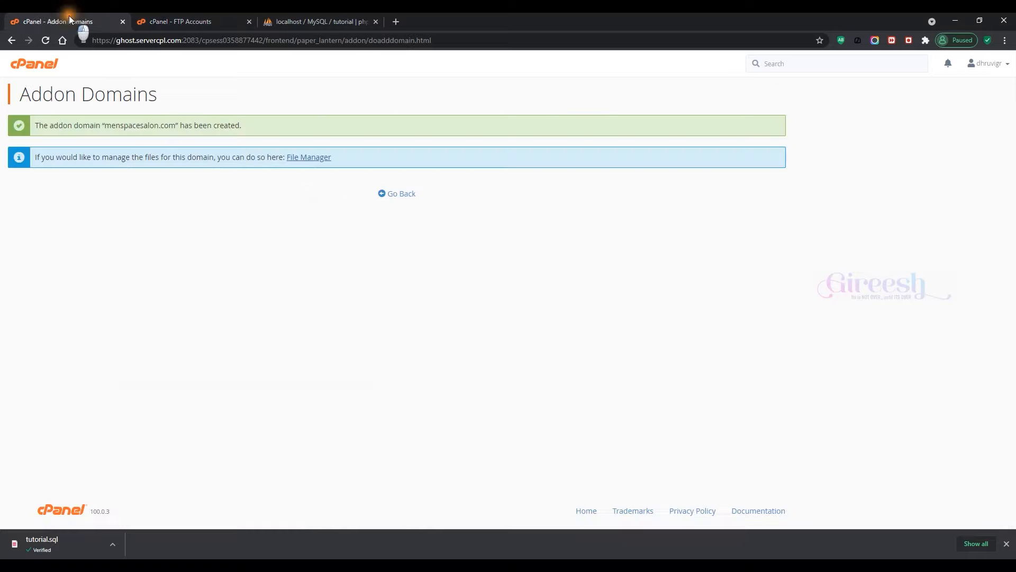
{"action": "left_click", "coordinate": [297, 158]}
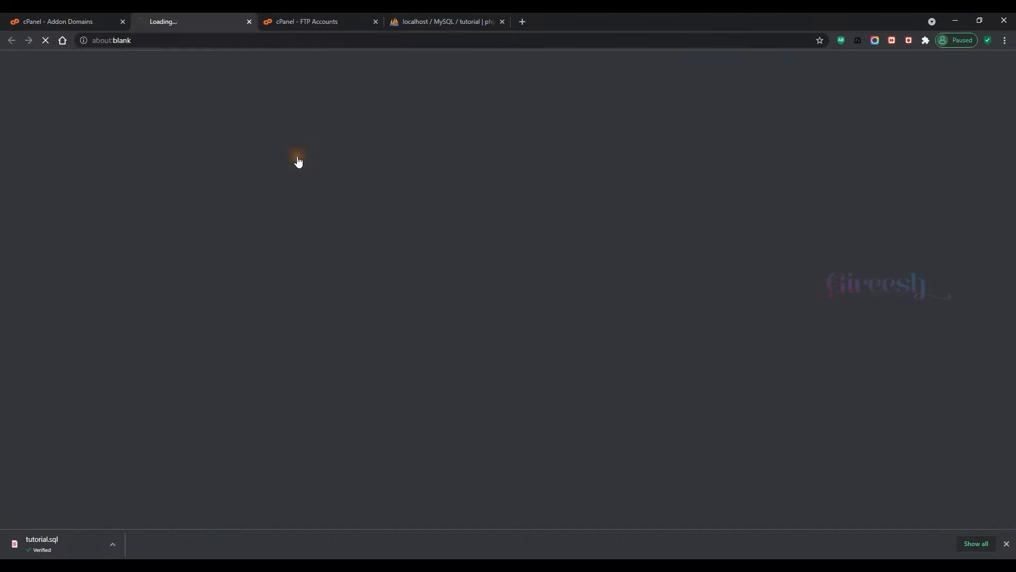
{"action": "left_click_drag", "start_coordinate": [34, 107], "coordinate": [140, 107]}
{"action": "right_click", "coordinate": [58, 108]}
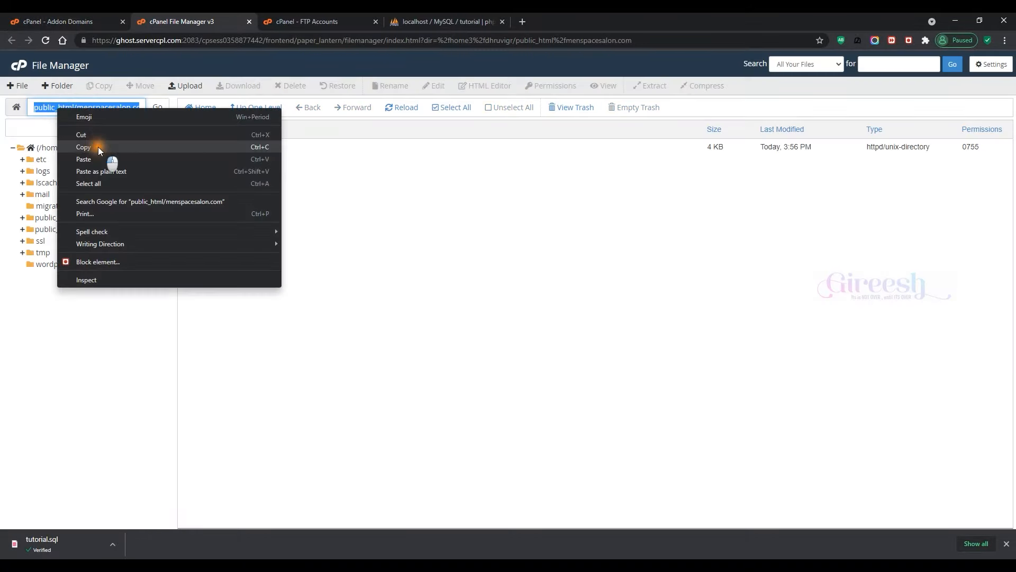
{"action": "left_click", "coordinate": [97, 147]}
{"action": "left_click", "coordinate": [328, 14]}
{"action": "triple_click", "coordinate": [132, 384]}
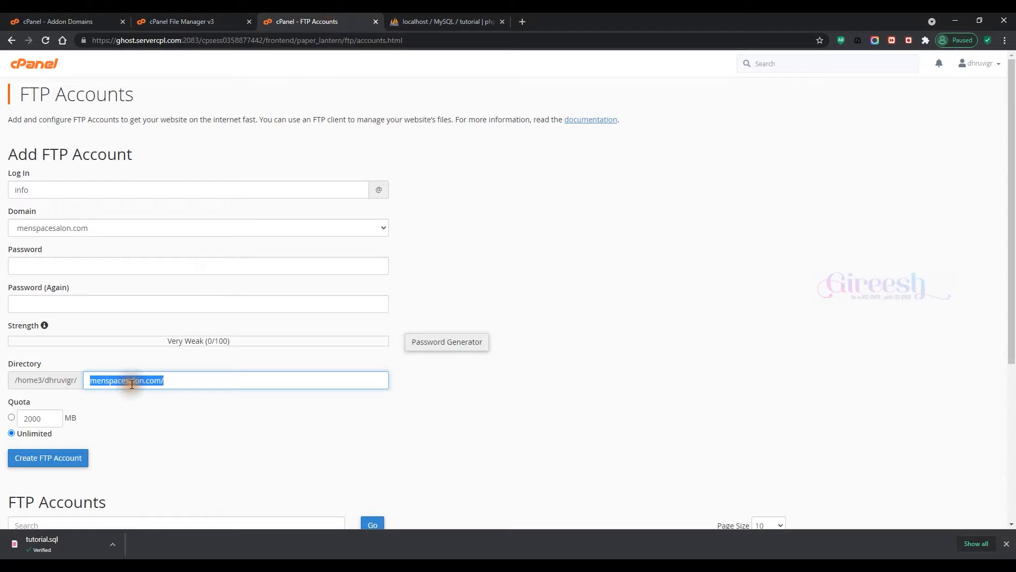
{"action": "key", "text": "ctrl+v"}
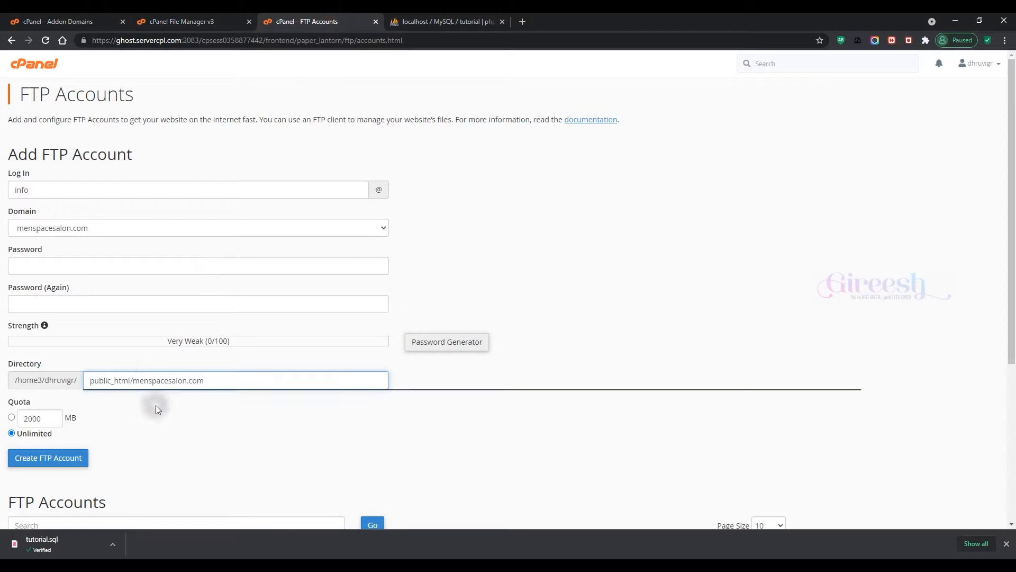
{"action": "left_click", "coordinate": [164, 395]}
Step: Enter and confirm the account password, then create the FTP account
{"action": "scroll", "coordinate": [171, 393], "scroll_direction": "down", "scroll_amount": 2}
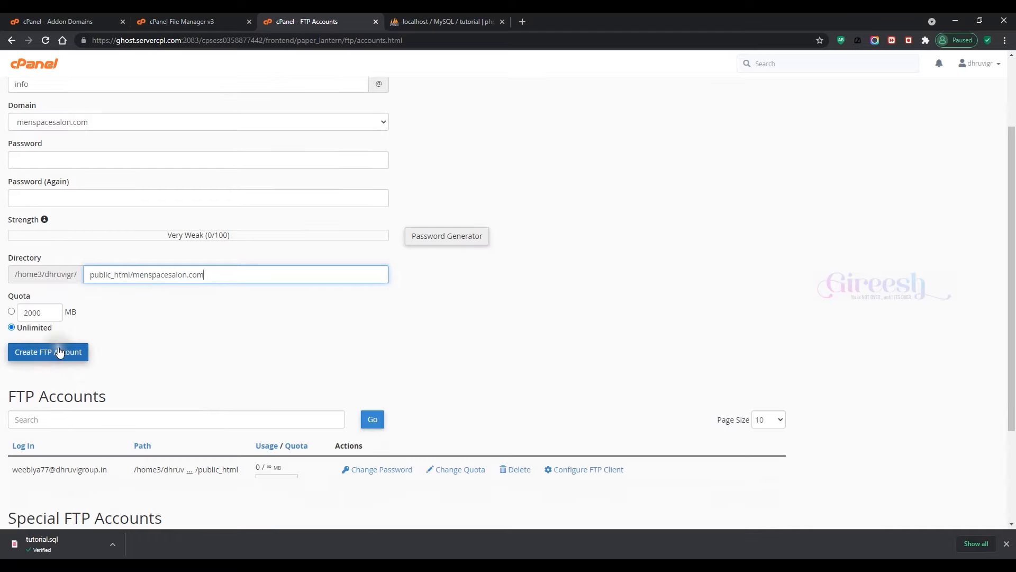
{"action": "left_click", "coordinate": [55, 155]}
{"action": "type", "text": "12345678901"}
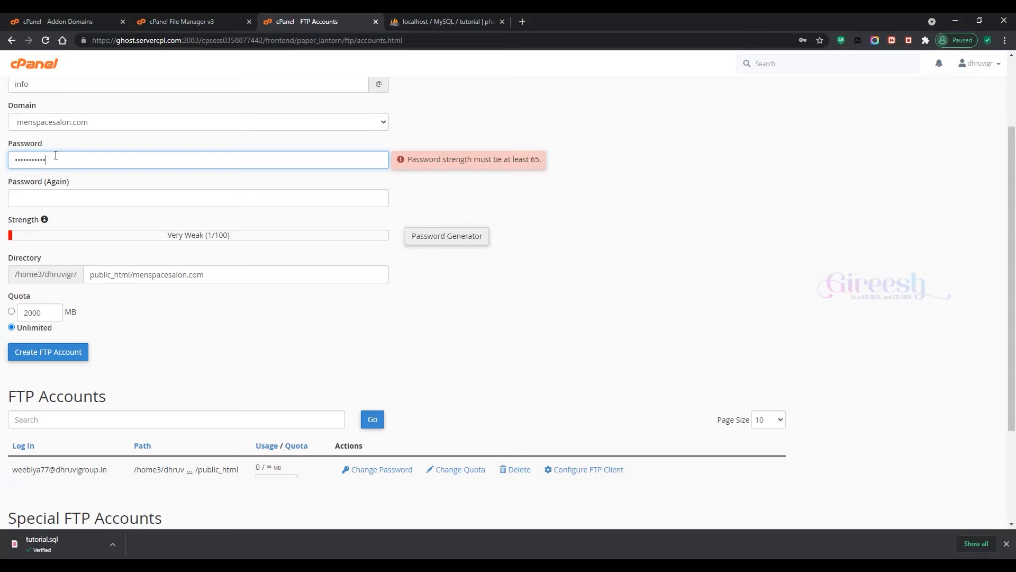
{"action": "left_click", "coordinate": [80, 197]}
{"action": "left_click", "coordinate": [80, 197]}
{"action": "type", "text": "12345678901"}
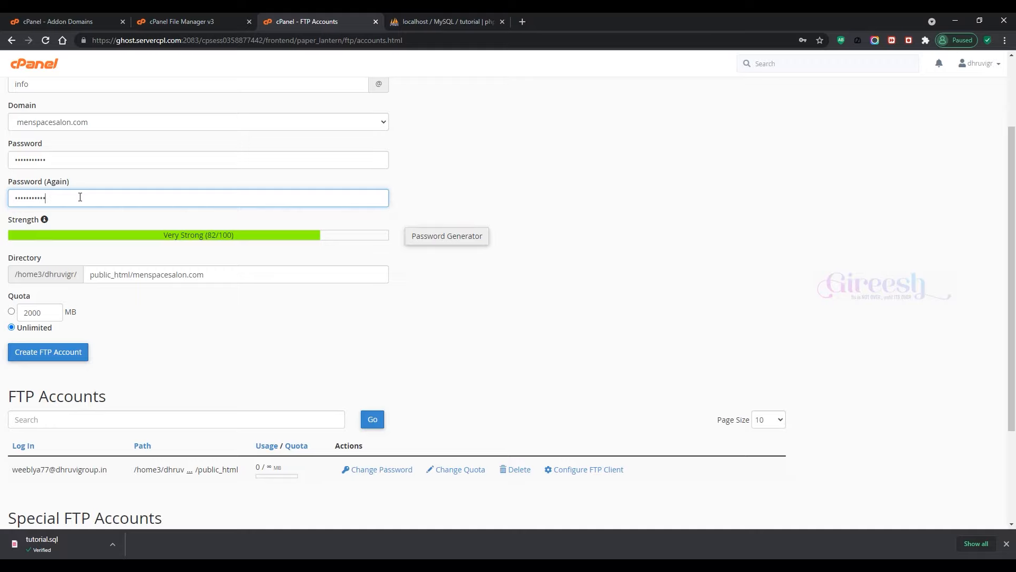
{"action": "left_click", "coordinate": [216, 318]}
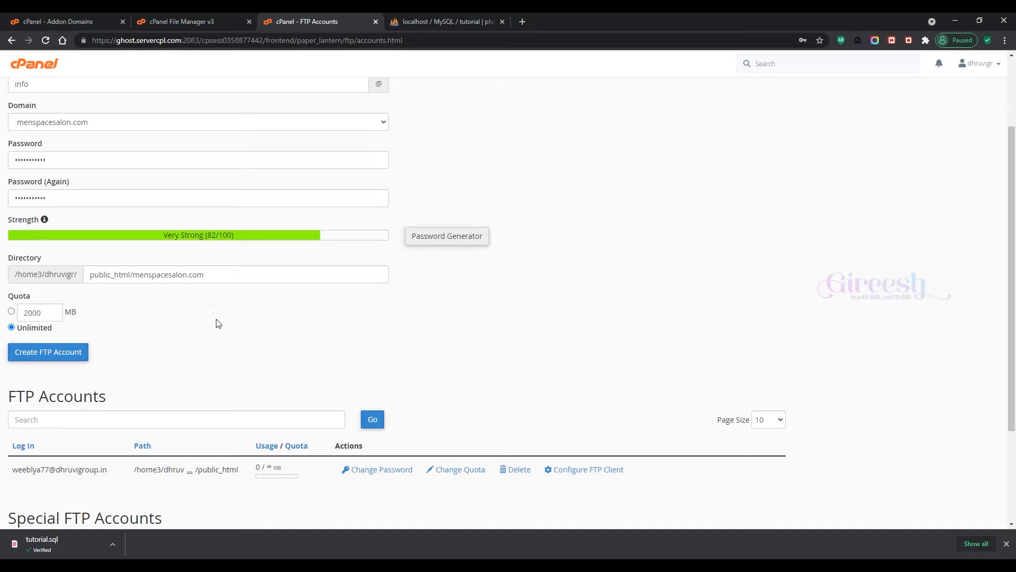
{"action": "left_click", "coordinate": [63, 354]}
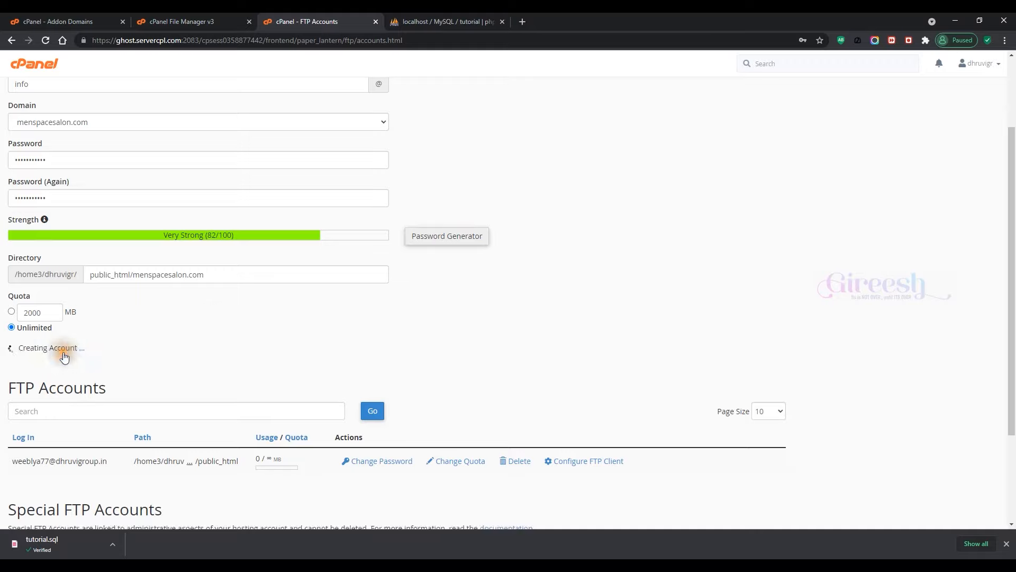
Step: Launch FileZilla and open its Site Manager
{"action": "scroll", "coordinate": [74, 357], "scroll_direction": "down", "scroll_amount": 1}
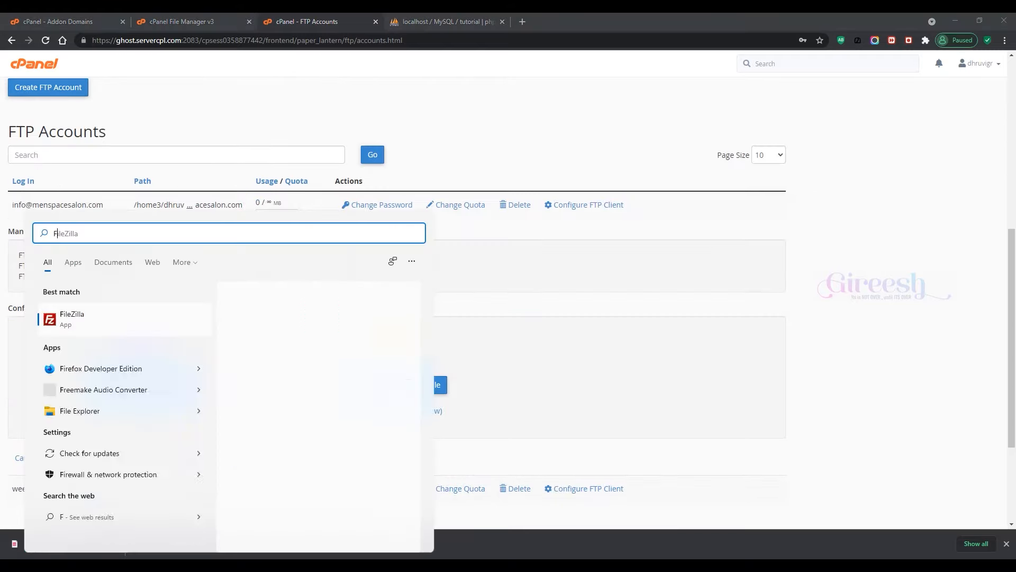
{"action": "type", "text": "TP"}
{"action": "left_click", "coordinate": [94, 321]}
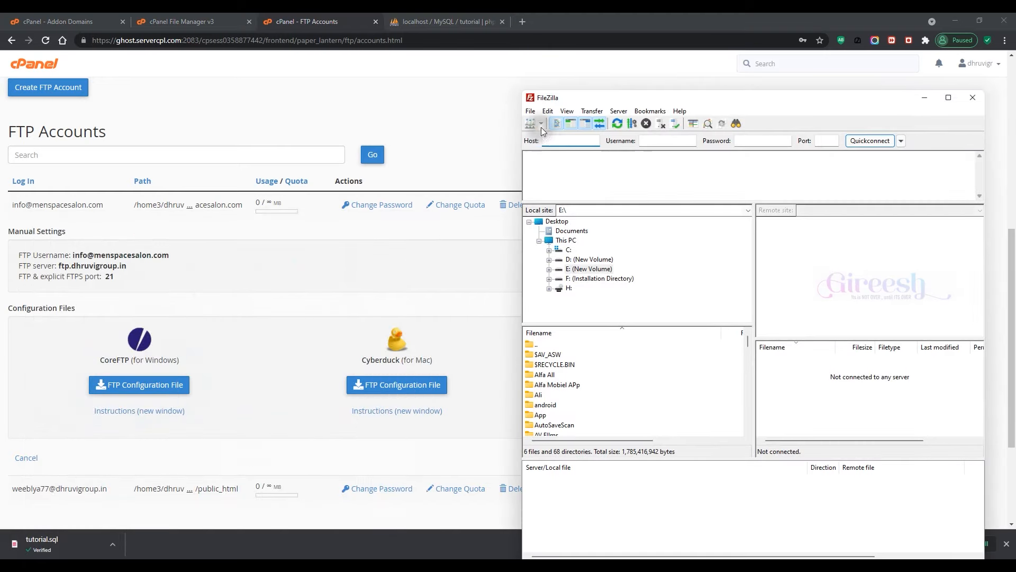
{"action": "left_click", "coordinate": [541, 124]}
{"action": "left_click", "coordinate": [532, 123]}
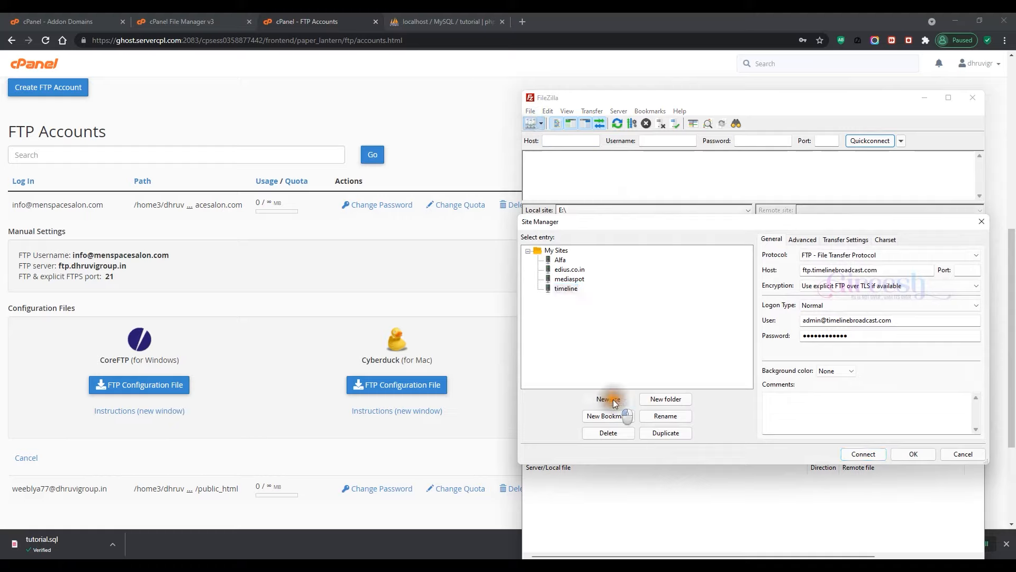
Step: Add a new site named MENSPACE with host ftp.dhruvigroup.in
{"action": "left_click", "coordinate": [614, 403]}
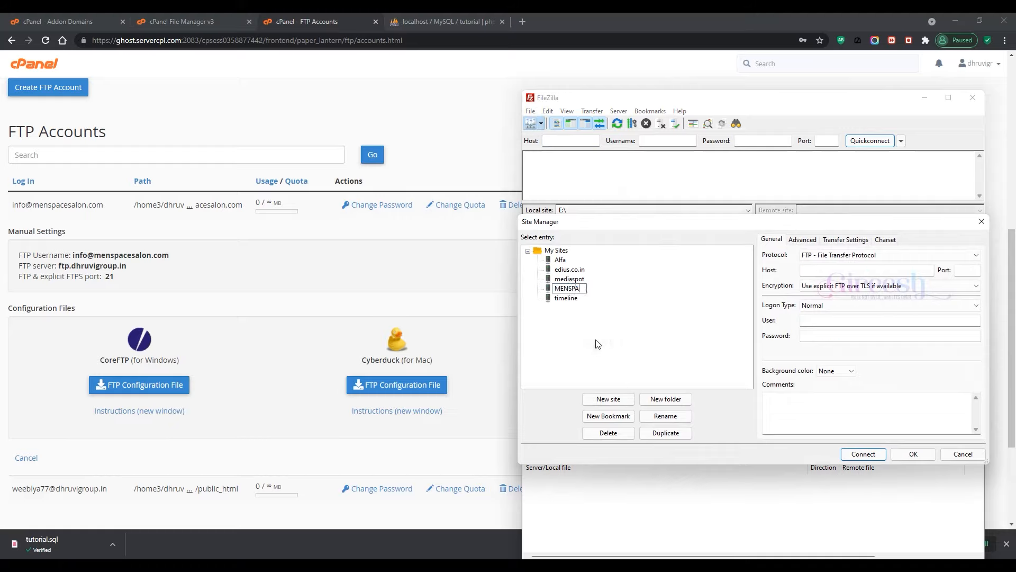
{"action": "left_click", "coordinate": [625, 332]}
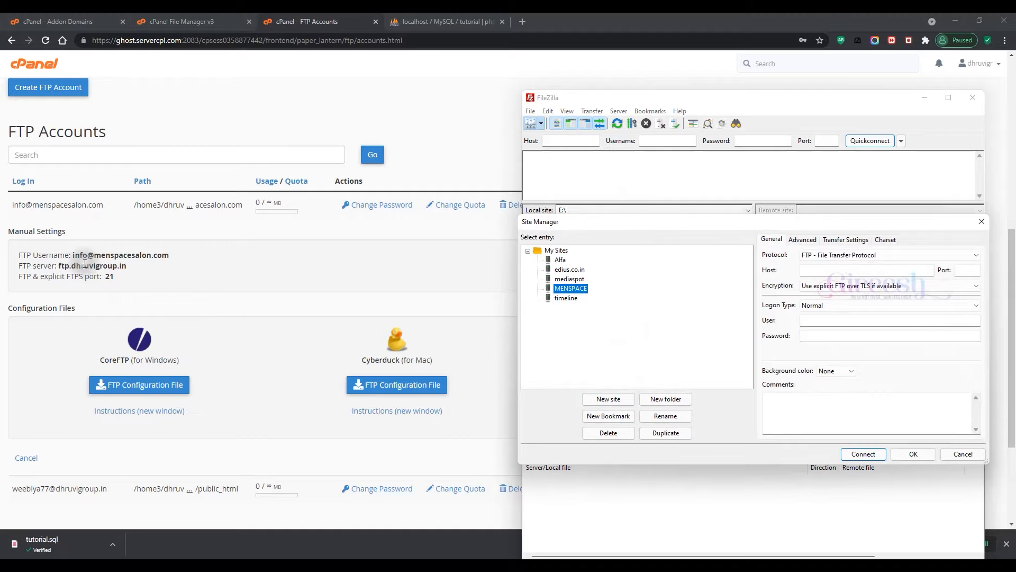
{"action": "left_click_drag", "start_coordinate": [59, 265], "coordinate": [129, 268]}
{"action": "right_click", "coordinate": [130, 269]}
{"action": "left_click", "coordinate": [145, 274]}
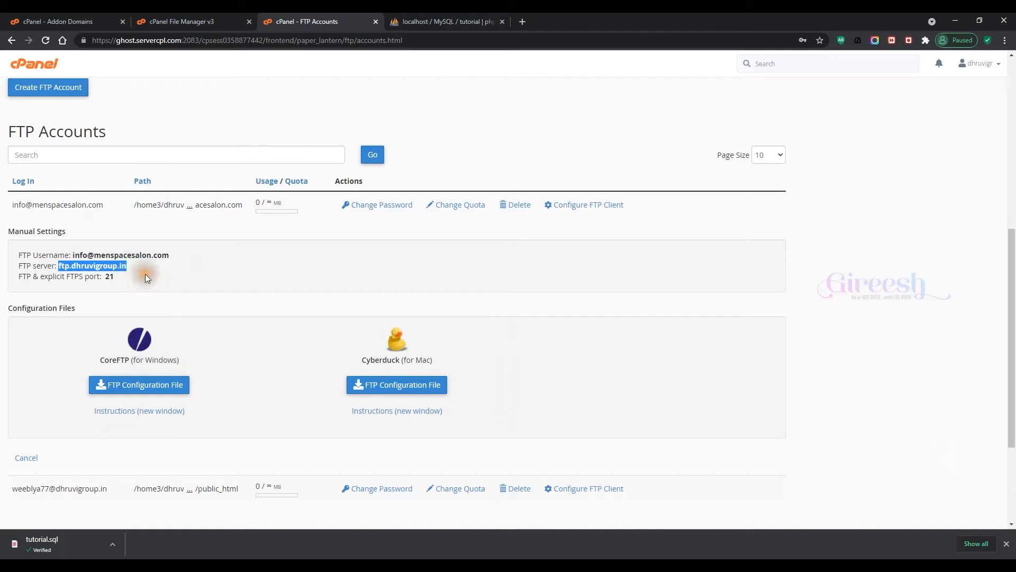
{"action": "key", "text": "alt+Tab"}
{"action": "left_click", "coordinate": [822, 271]}
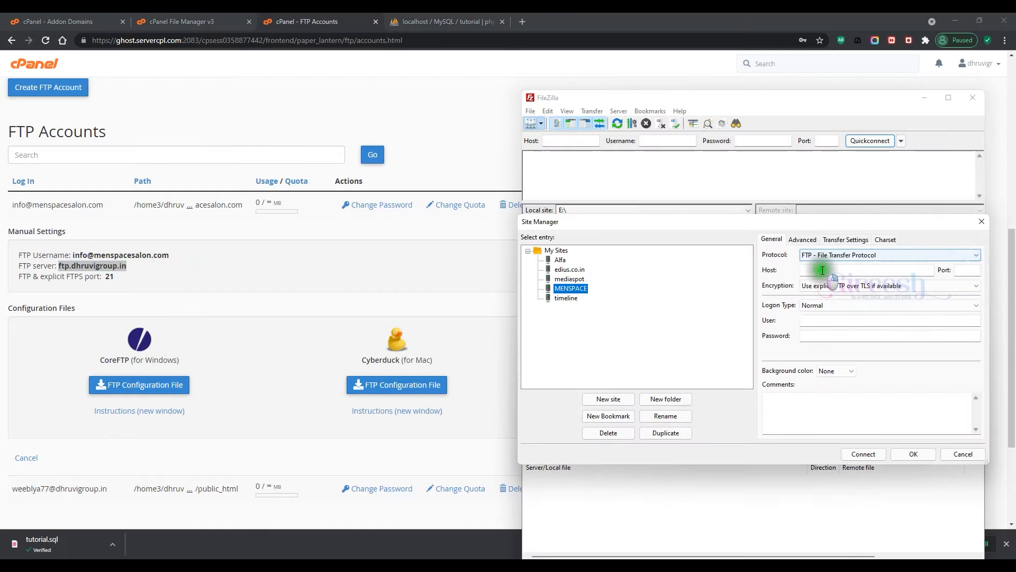
{"action": "right_click", "coordinate": [822, 271]}
{"action": "left_click", "coordinate": [847, 317]}
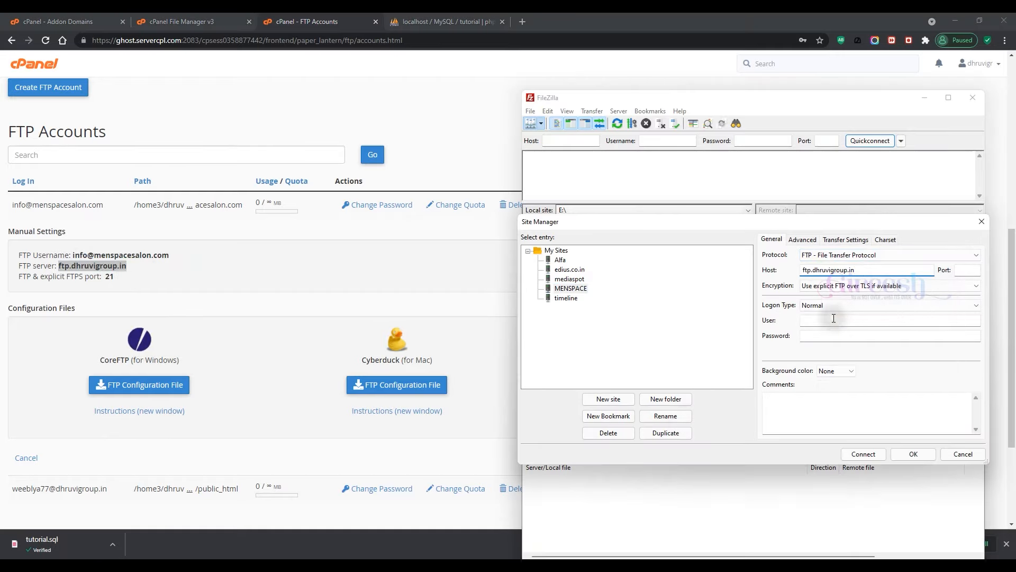
Step: Fill in port 21, the FTP username from cPanel, and the account password
{"action": "left_click", "coordinate": [73, 254]}
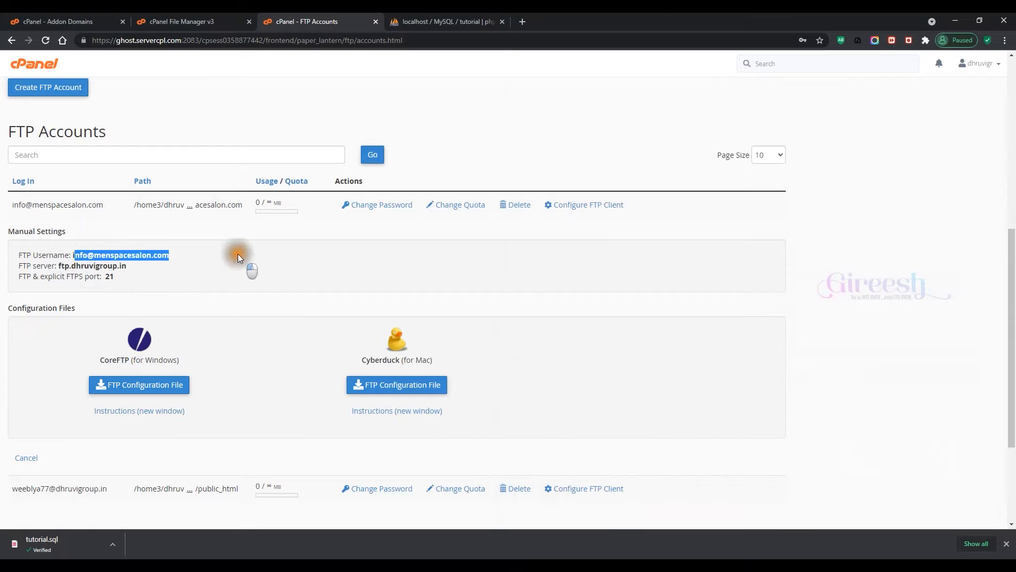
{"action": "left_click_drag", "start_coordinate": [174, 255], "coordinate": [73, 255]}
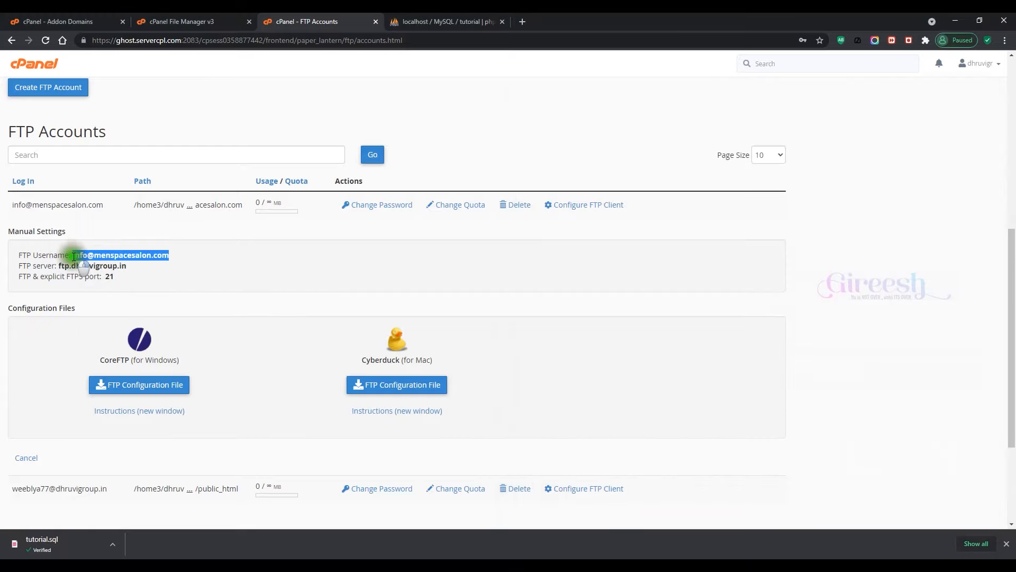
{"action": "key", "text": "alt+Tab"}
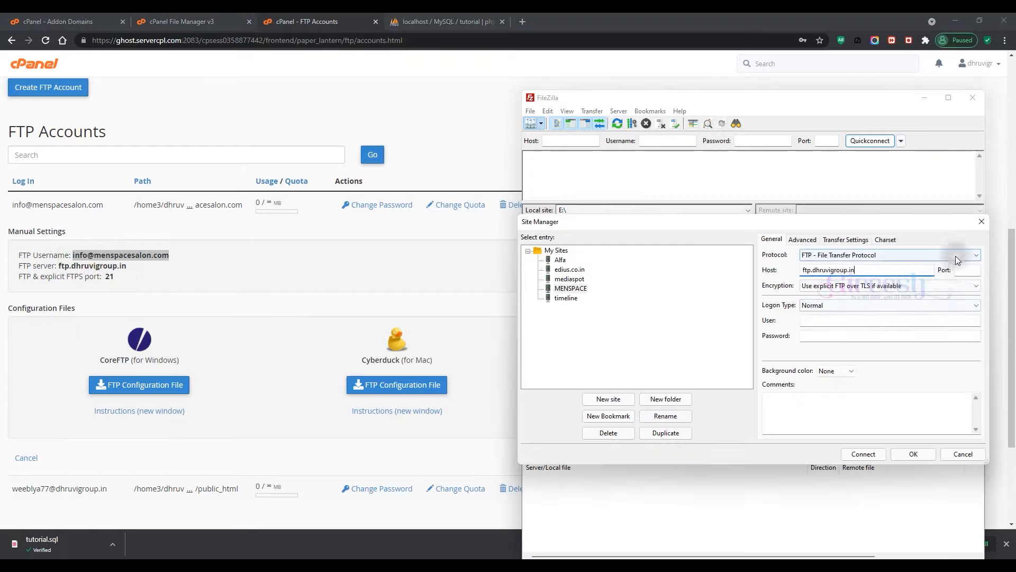
{"action": "left_click", "coordinate": [963, 271]}
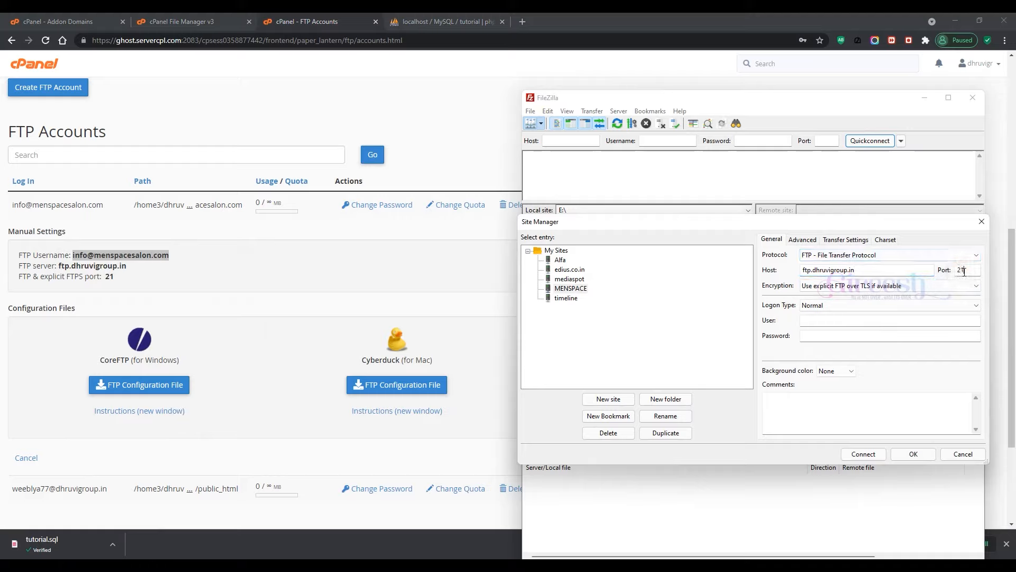
{"action": "left_click", "coordinate": [827, 321]}
{"action": "key", "text": "ctrl+v"}
{"action": "left_click", "coordinate": [822, 337]}
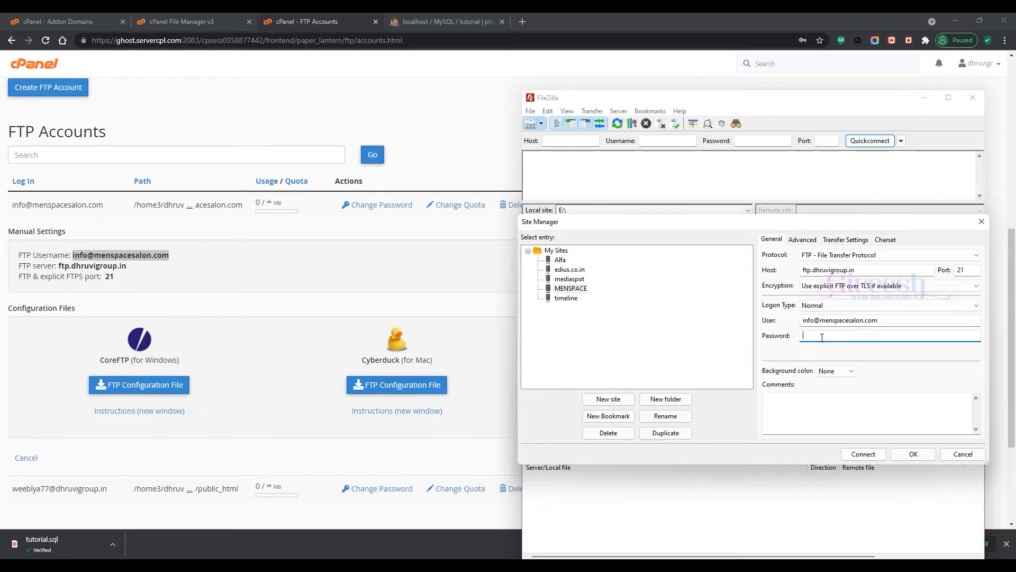
{"action": "type", "text": "••••••••"}
Step: Connect to MENSPACE, always trusting the server's certificate
{"action": "left_click", "coordinate": [863, 454]}
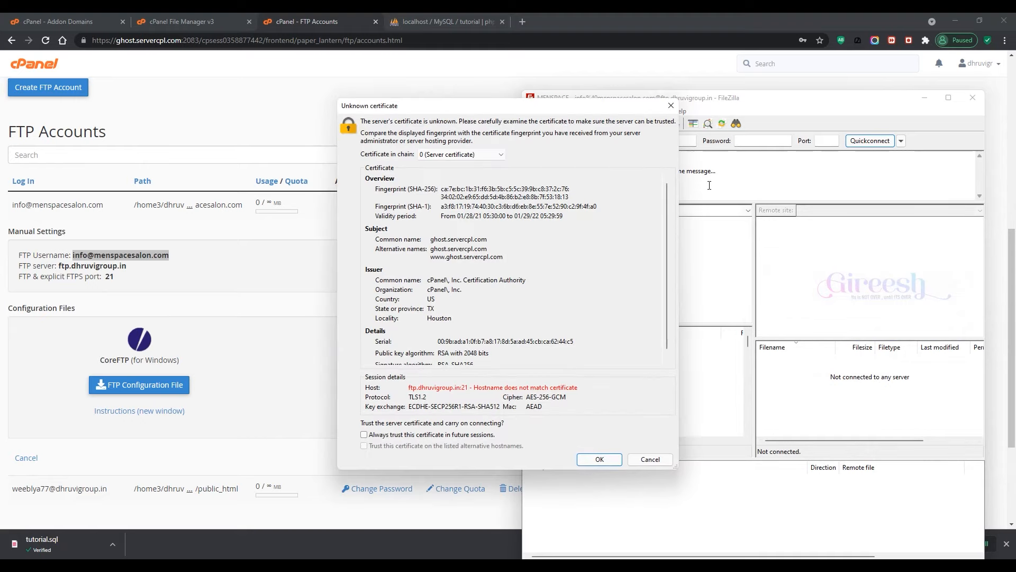
{"action": "left_click", "coordinate": [431, 436]}
{"action": "left_click", "coordinate": [583, 458]}
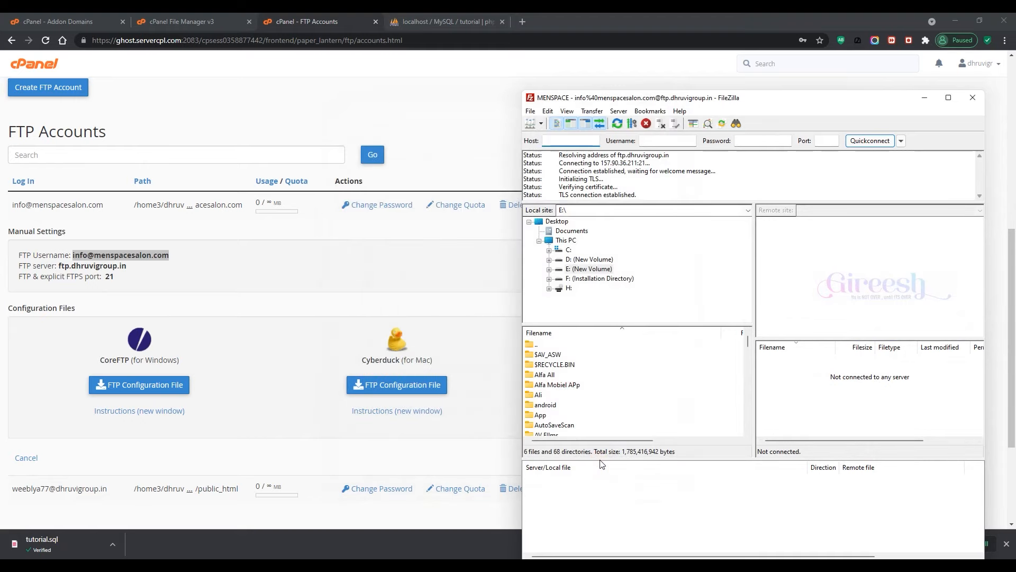
{"action": "left_click", "coordinate": [635, 320]}
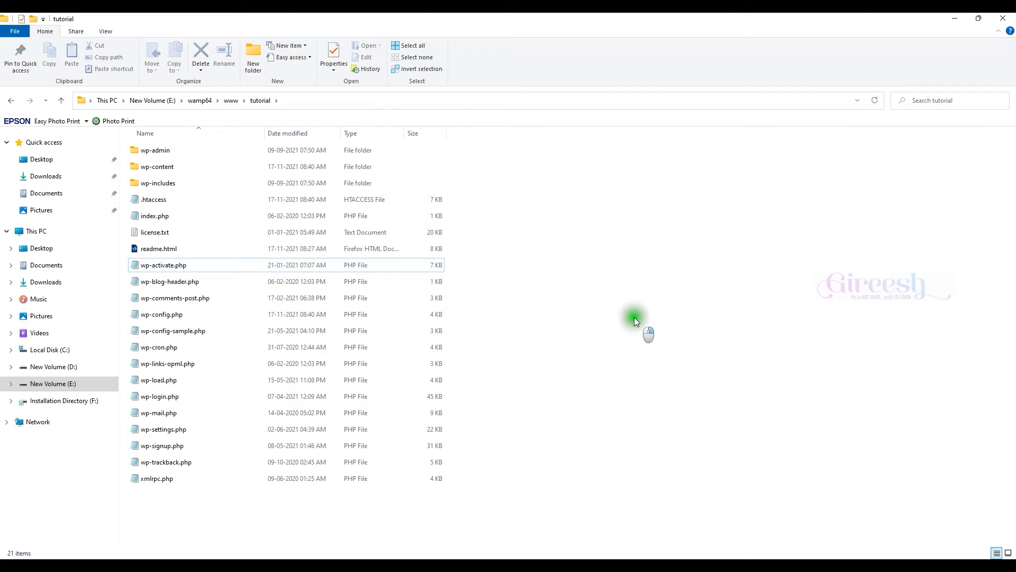
Step: Compress every file in the tutorial folder into a zip archive named wp-blog-header.zip
{"action": "key", "text": "ctrl+a"}
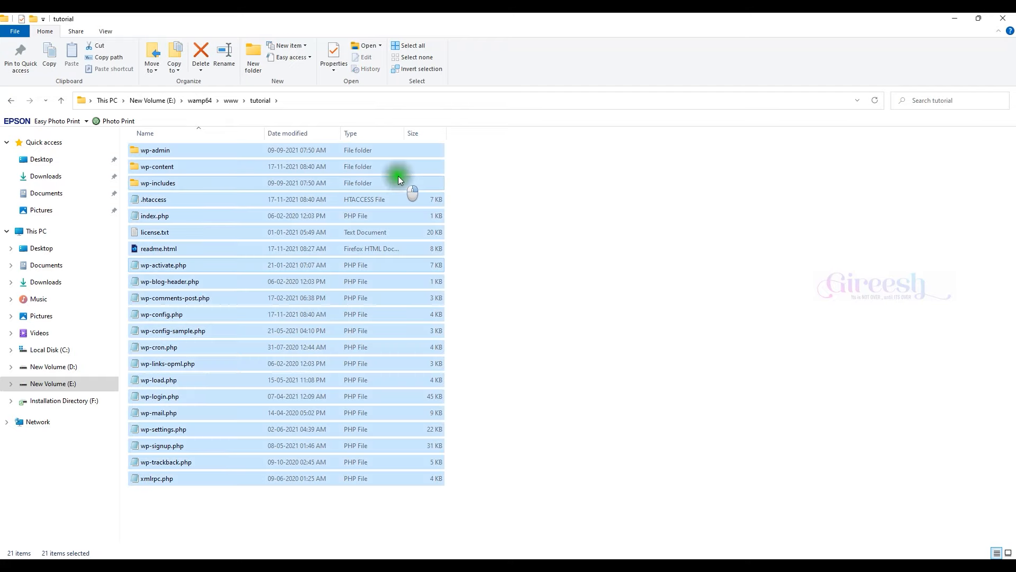
{"action": "right_click", "coordinate": [399, 177]}
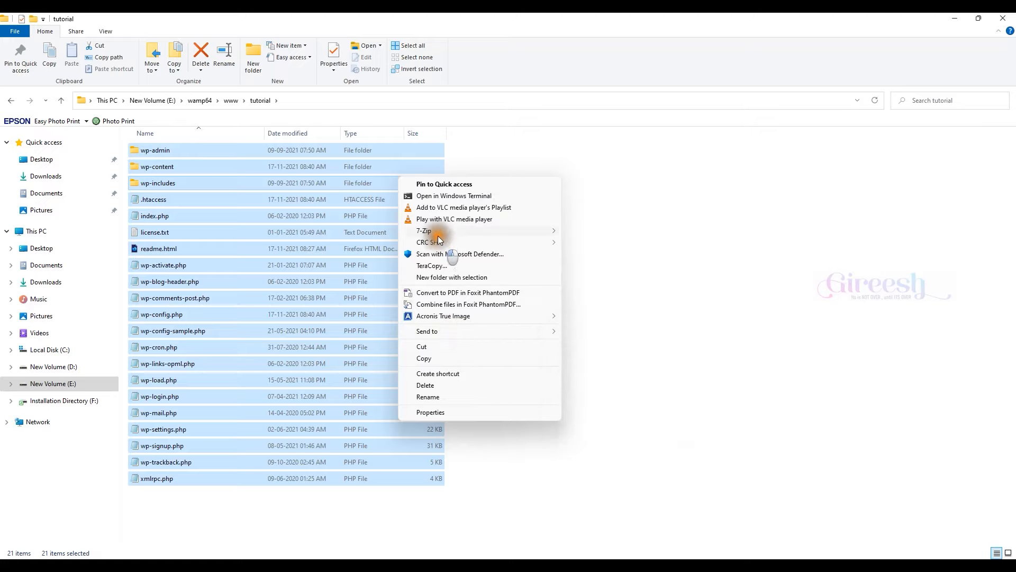
{"action": "mouse_move", "coordinate": [437, 233]}
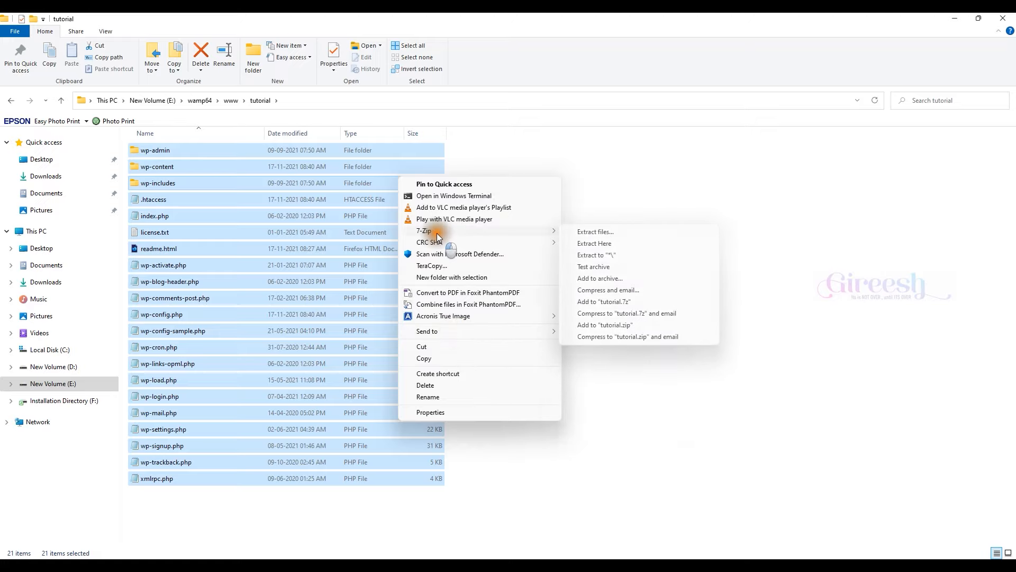
{"action": "left_click", "coordinate": [596, 279]}
{"action": "left_click", "coordinate": [595, 471]}
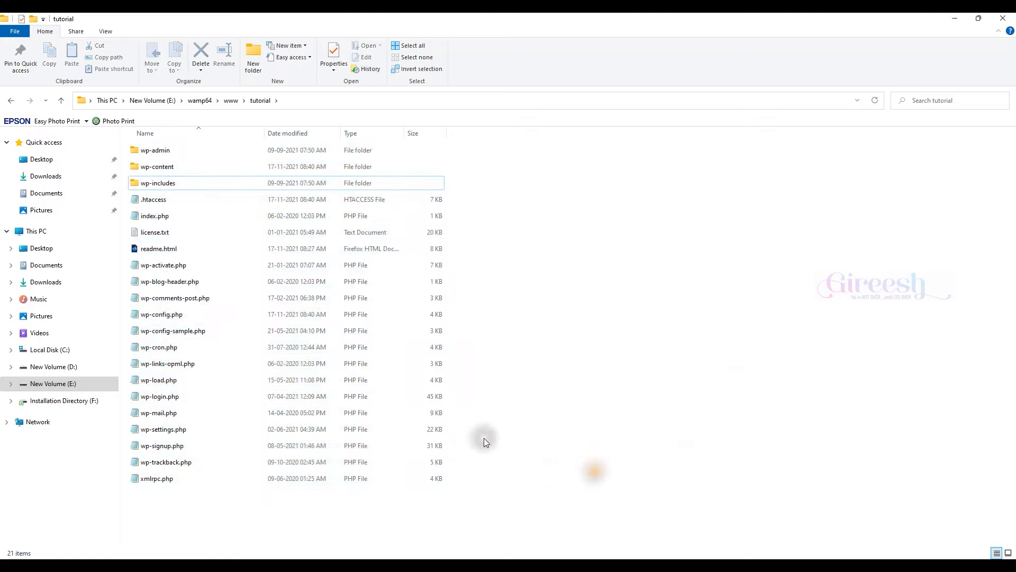
{"action": "key", "text": "ctrl+a"}
{"action": "right_click", "coordinate": [417, 283]}
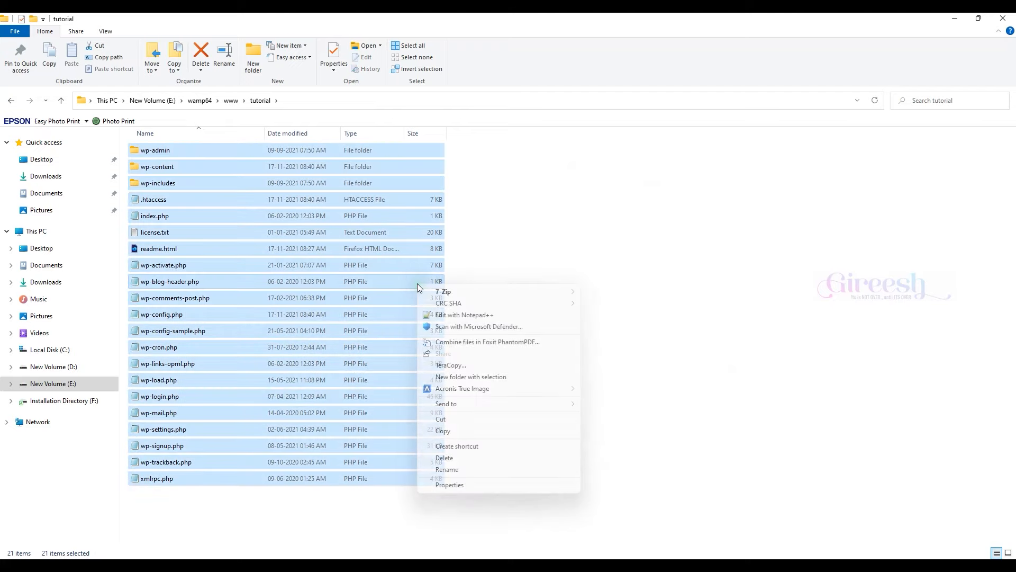
{"action": "mouse_move", "coordinate": [461, 403]}
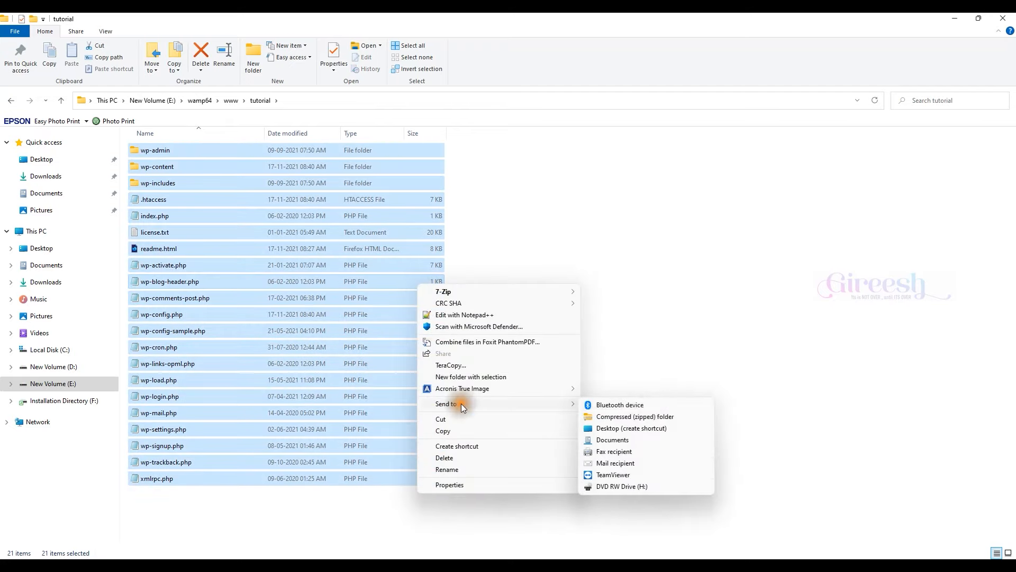
{"action": "left_click", "coordinate": [645, 418]}
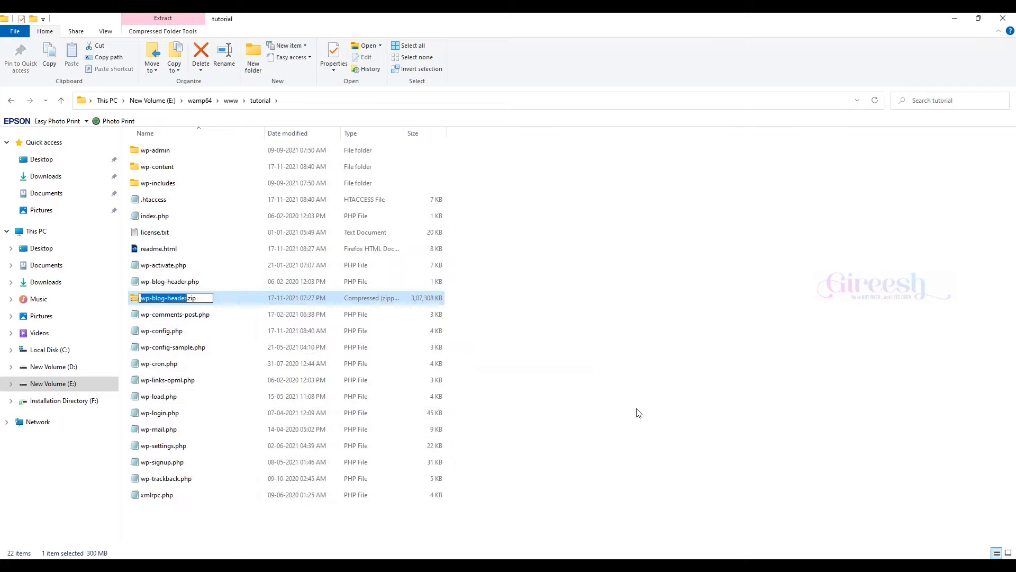
{"action": "right_click", "coordinate": [635, 312]}
{"action": "left_click", "coordinate": [664, 350]}
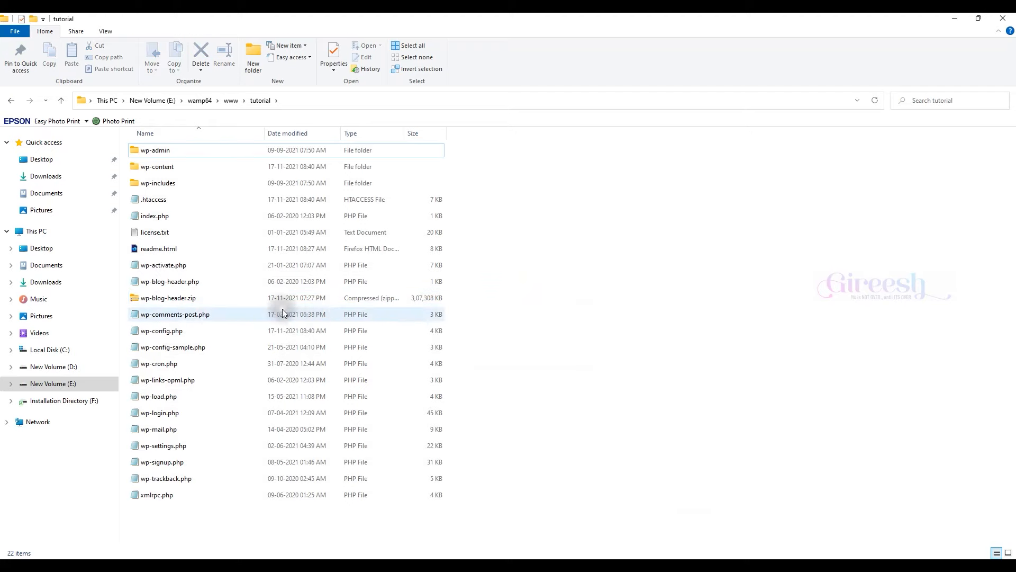
{"action": "key", "text": "alt+Tab"}
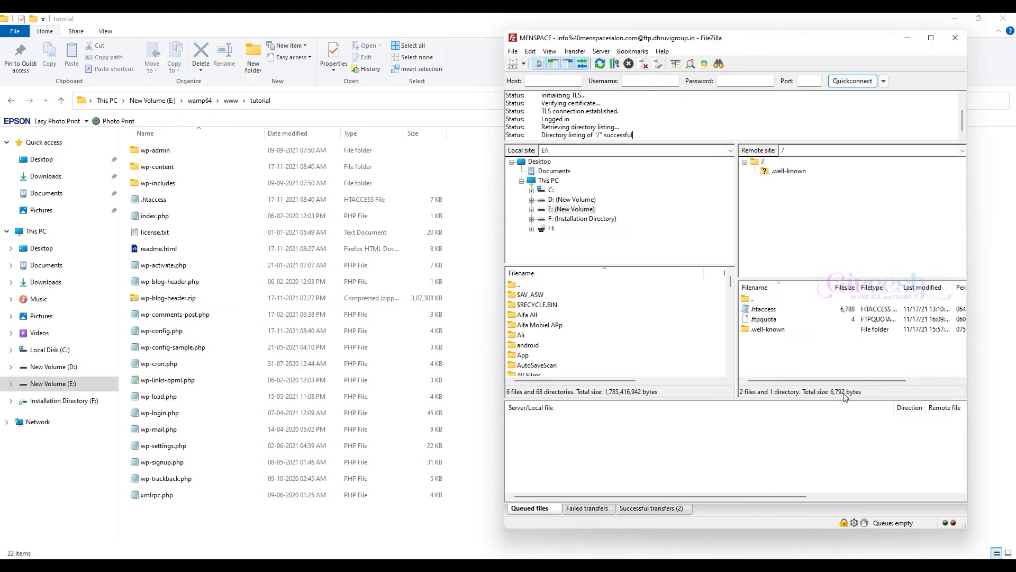
Step: Upload wp-blog-header.zip to the MENSPACE server's root folder and refresh the remote listing
{"action": "left_click_drag", "start_coordinate": [175, 298], "coordinate": [875, 366]}
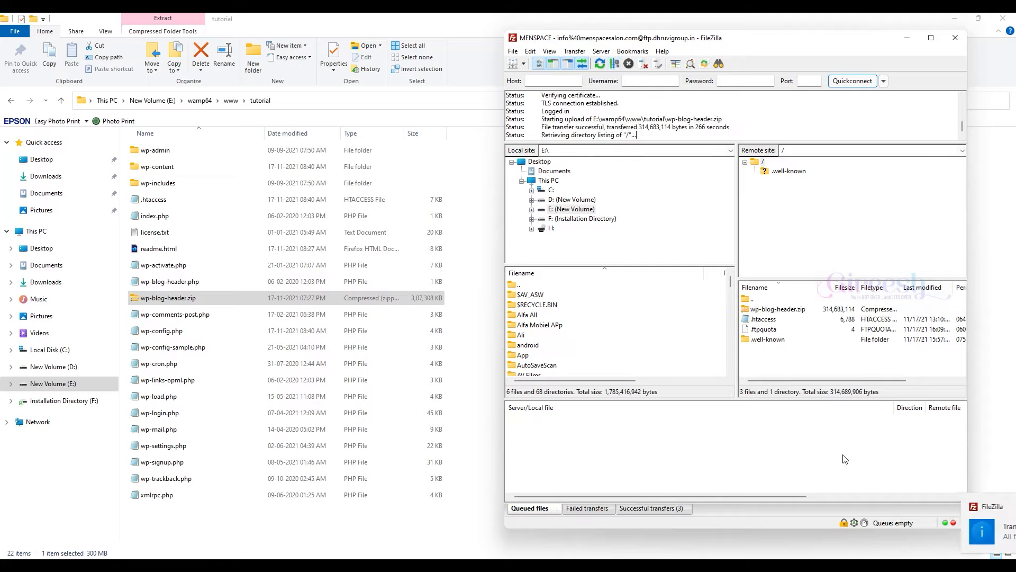
{"action": "right_click", "coordinate": [794, 349]}
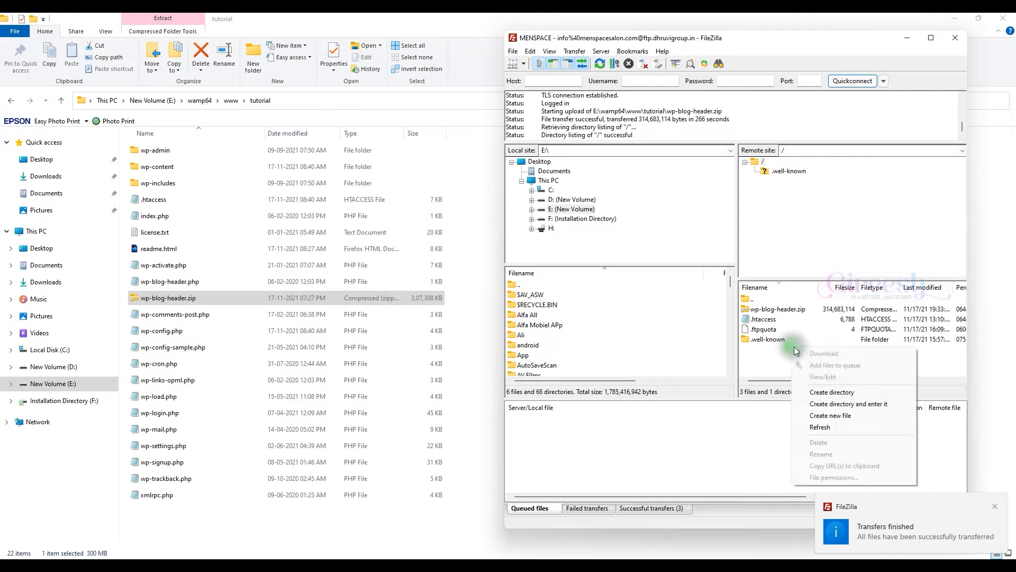
{"action": "left_click", "coordinate": [833, 425]}
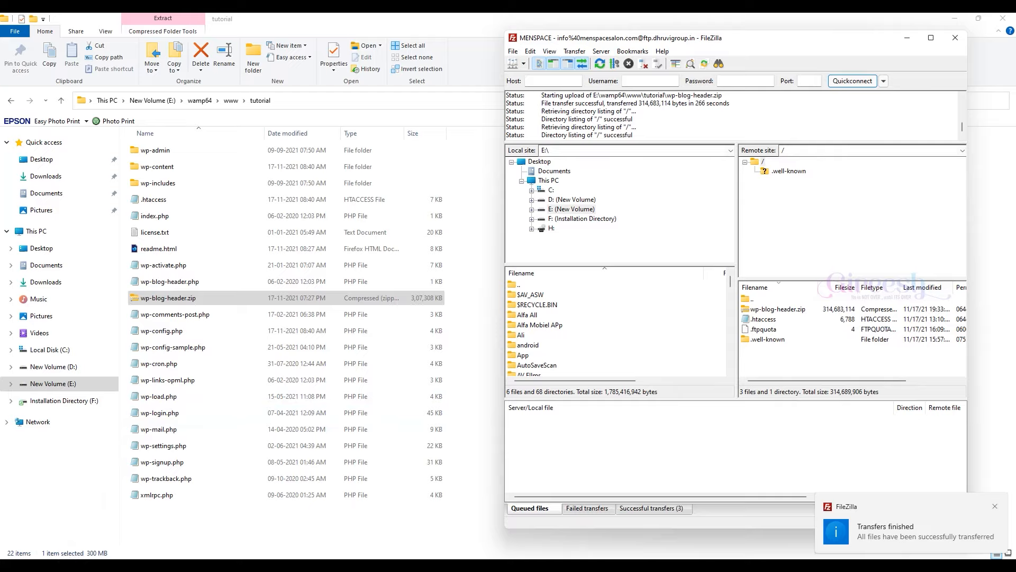
{"action": "key", "text": "alt+Tab"}
Step: Extract wp-blog-header.zip into the menspacesalon.com folder and reload the listing
{"action": "left_click", "coordinate": [417, 109]}
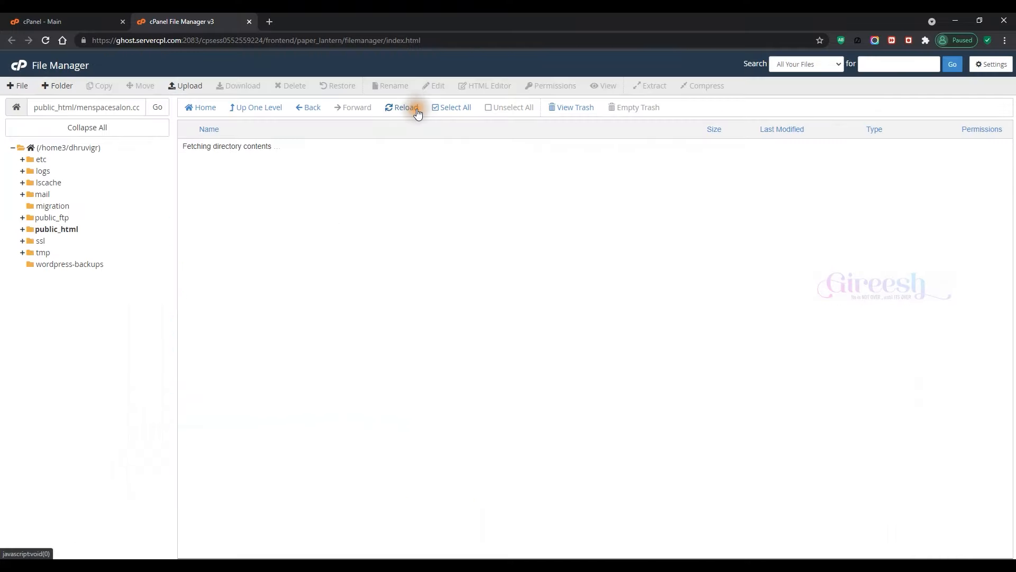
{"action": "right_click", "coordinate": [268, 147]}
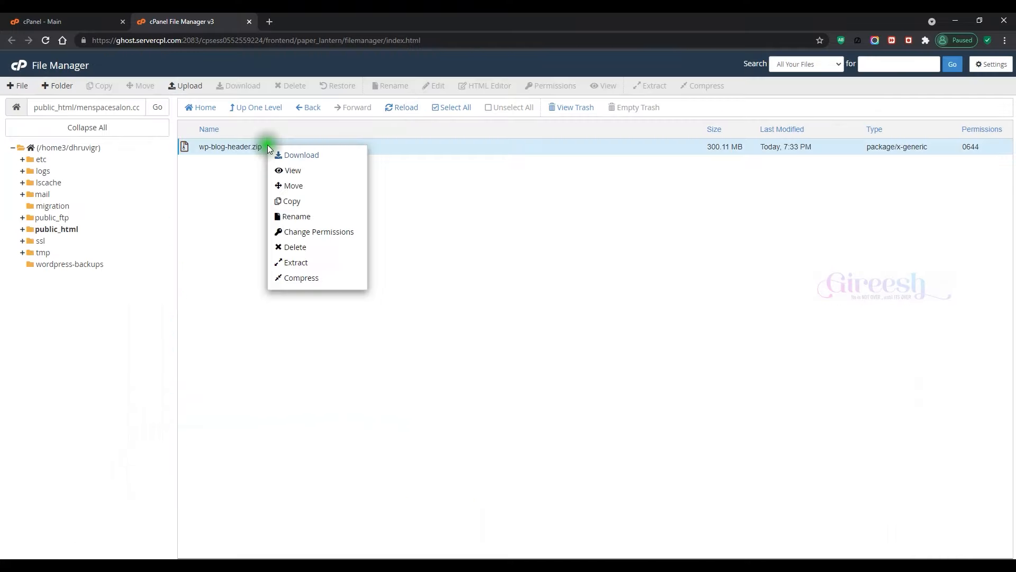
{"action": "left_click", "coordinate": [327, 263]}
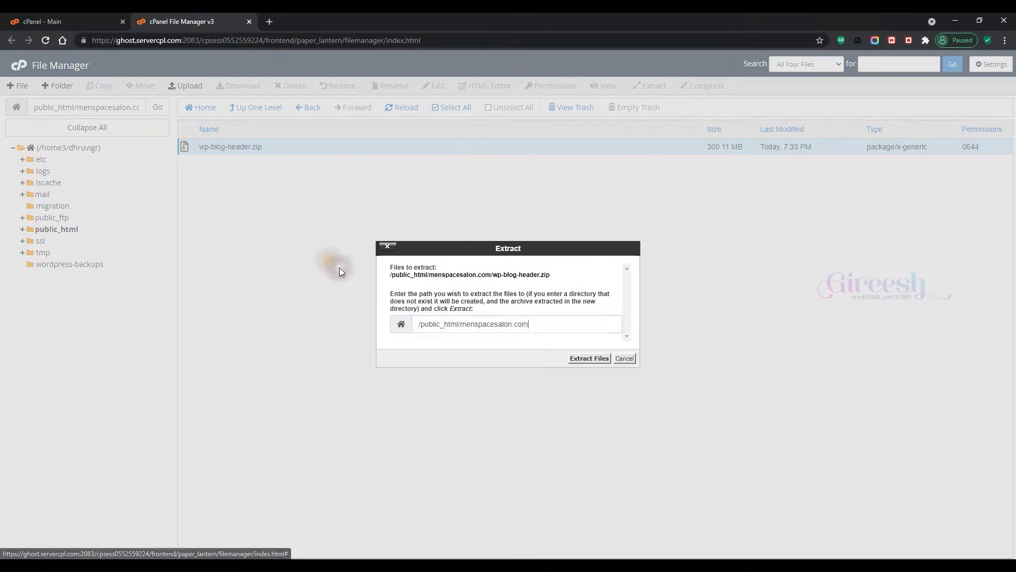
{"action": "left_click", "coordinate": [584, 358]}
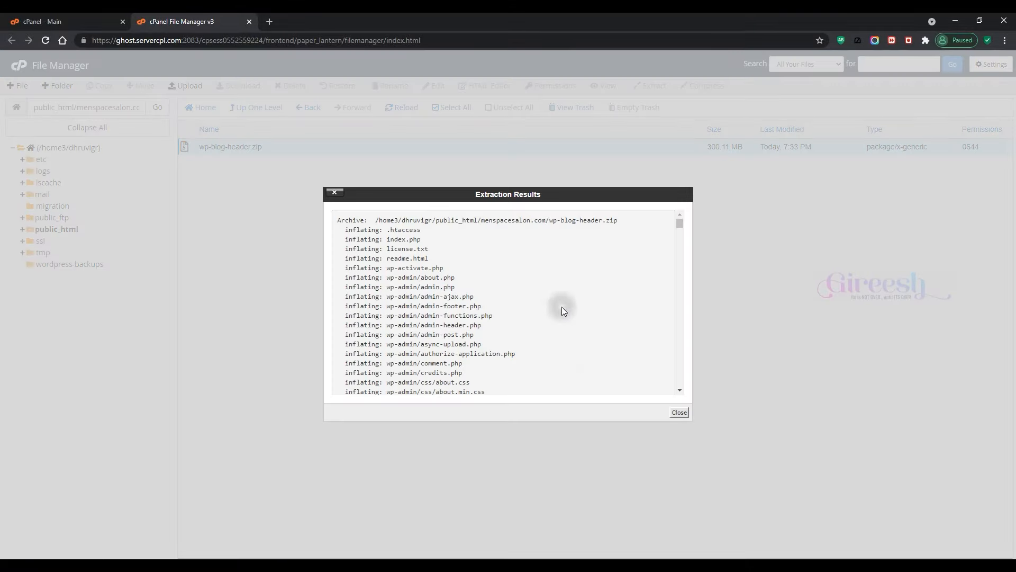
{"action": "scroll", "coordinate": [562, 308], "scroll_direction": "down", "scroll_amount": 10}
{"action": "left_click_drag", "start_coordinate": [680, 227], "coordinate": [688, 390]}
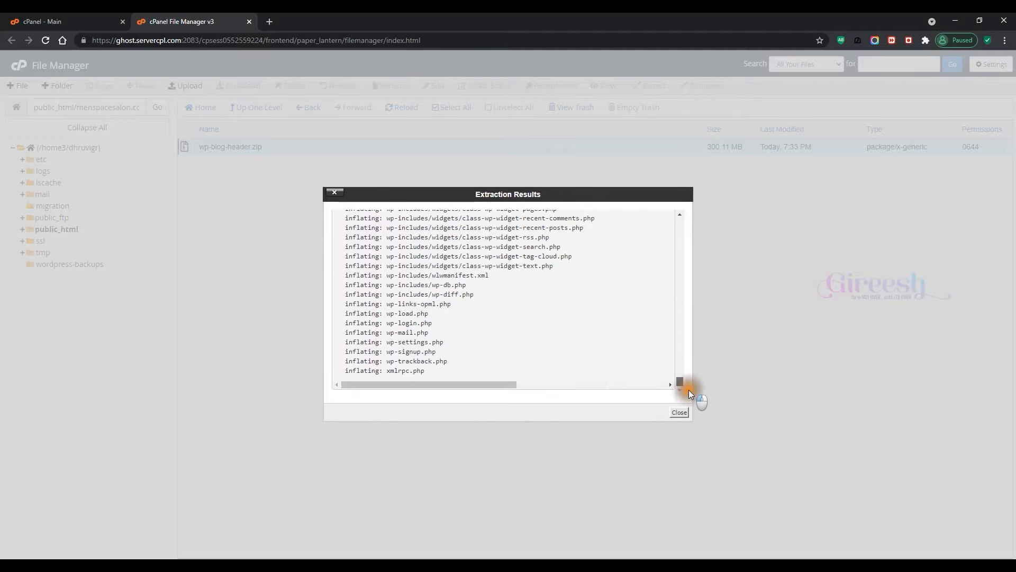
{"action": "left_click", "coordinate": [680, 414]}
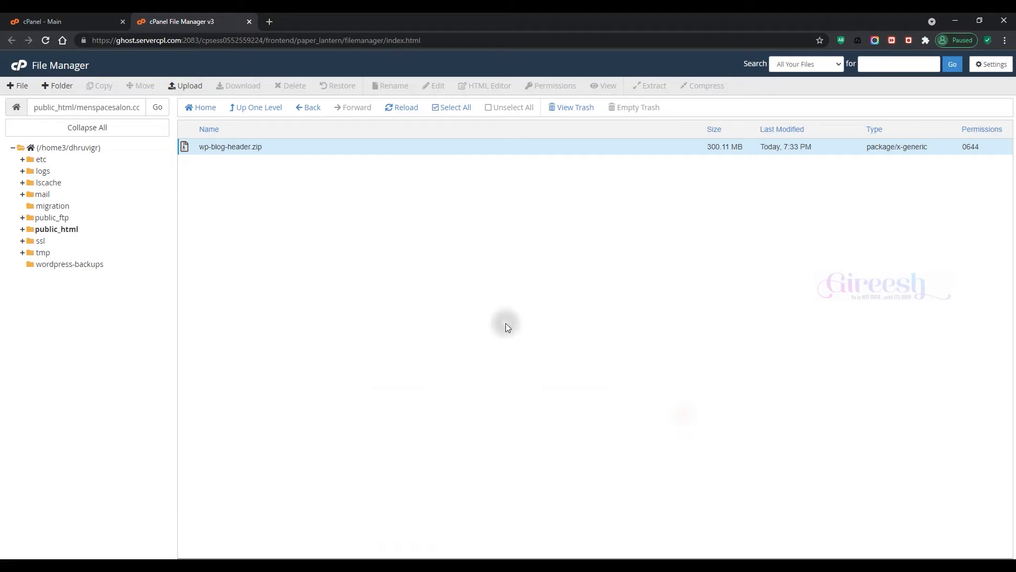
{"action": "left_click", "coordinate": [399, 116]}
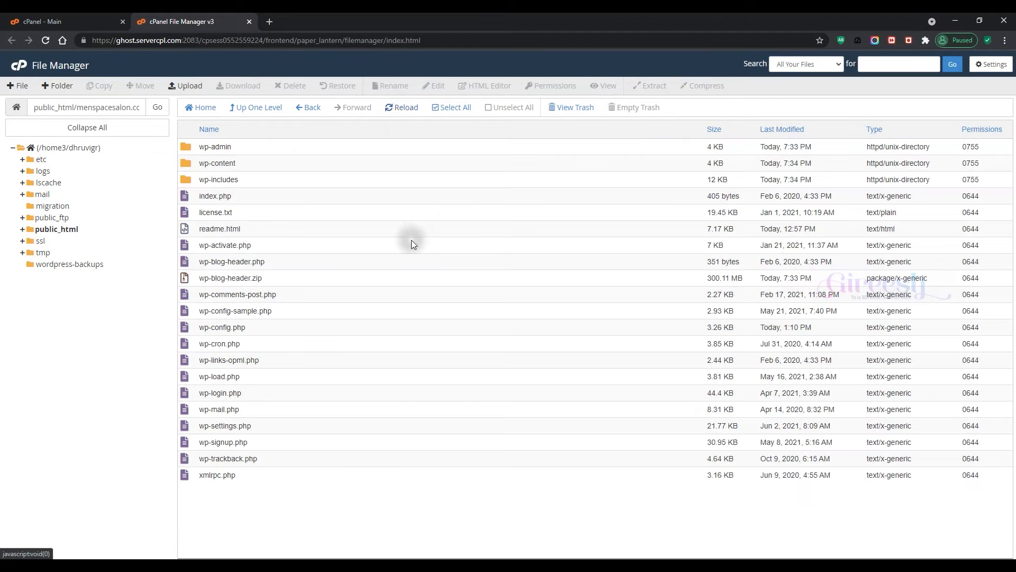
Step: Permanently delete wp-blog-header.zip, skipping the trash
{"action": "right_click", "coordinate": [298, 279]}
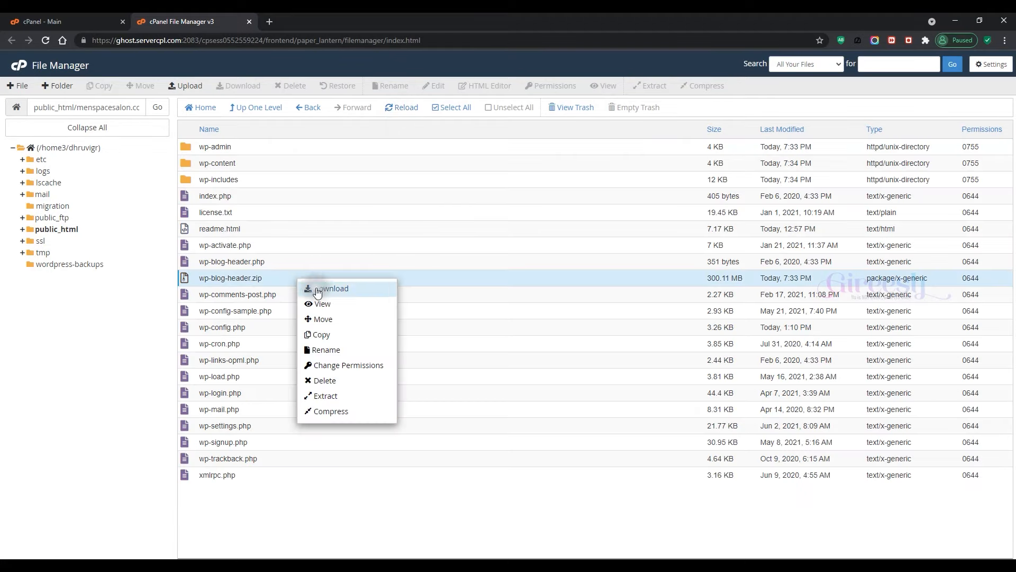
{"action": "left_click", "coordinate": [328, 380]}
{"action": "left_click", "coordinate": [421, 309]}
{"action": "left_click", "coordinate": [596, 338]}
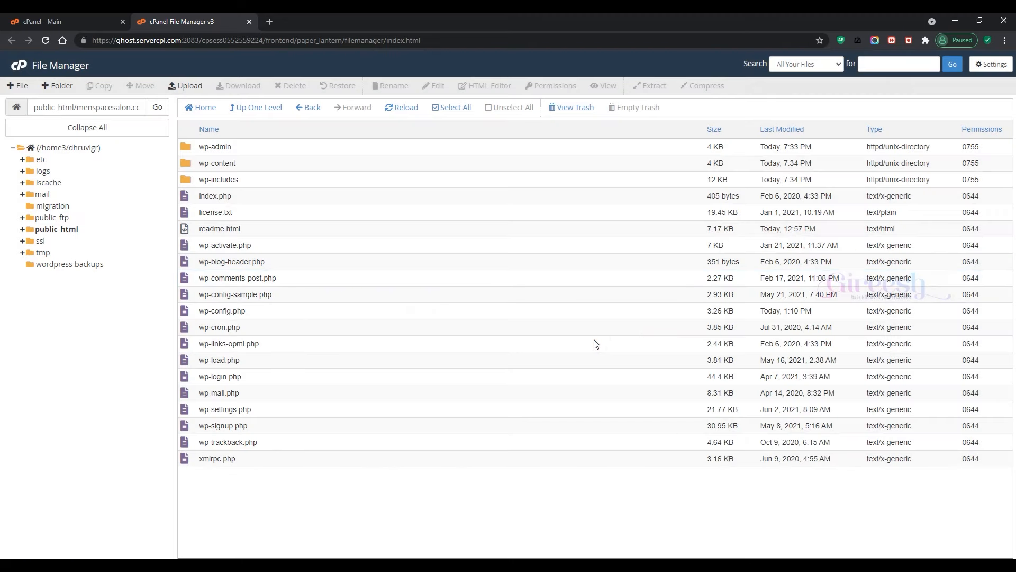
Step: Open cPanel home in a new tab and launch the MySQL® Database Wizard via a 'sql' search
{"action": "middle_click", "coordinate": [14, 69]}
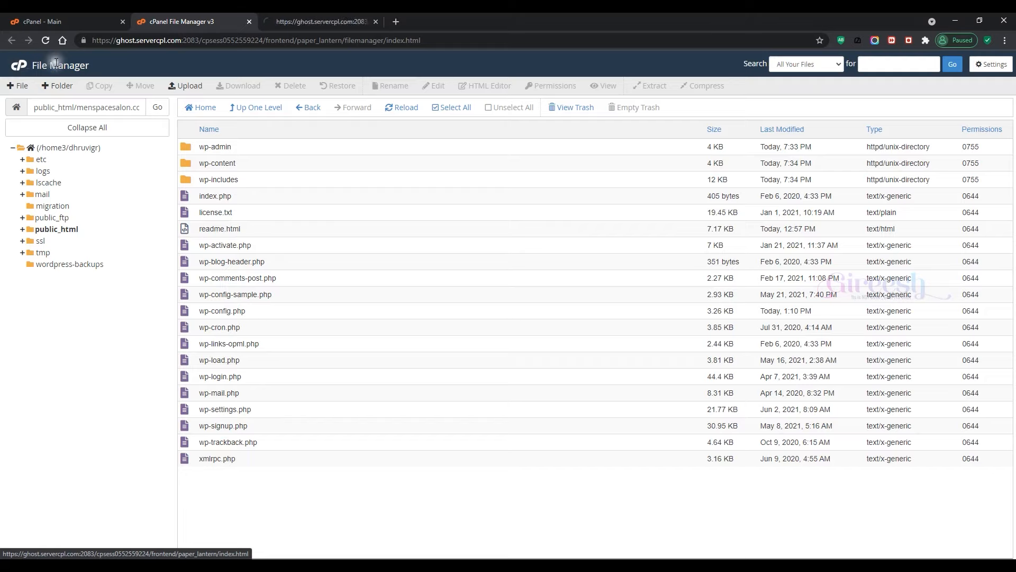
{"action": "left_click", "coordinate": [284, 21]}
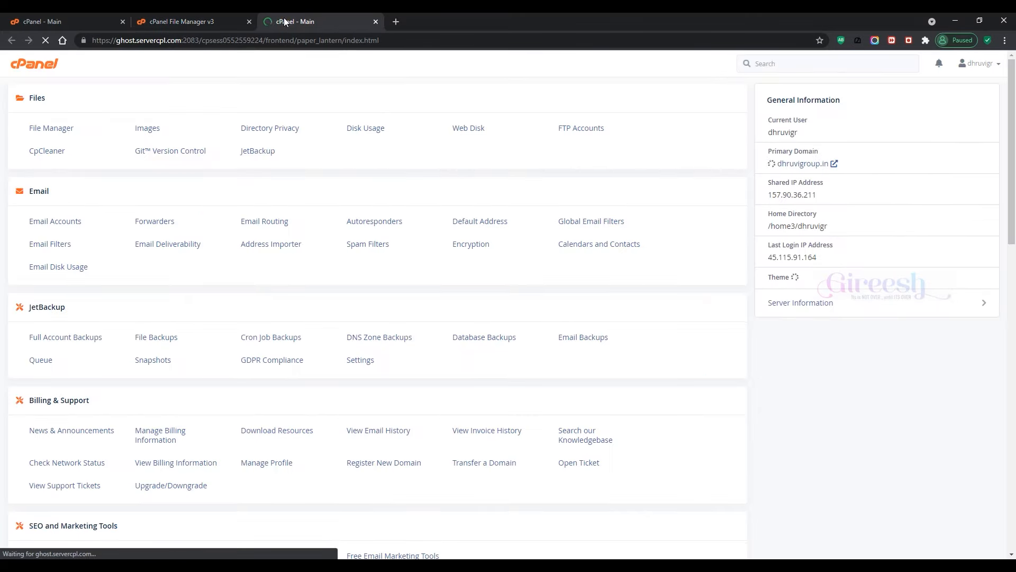
{"action": "left_click", "coordinate": [766, 64]}
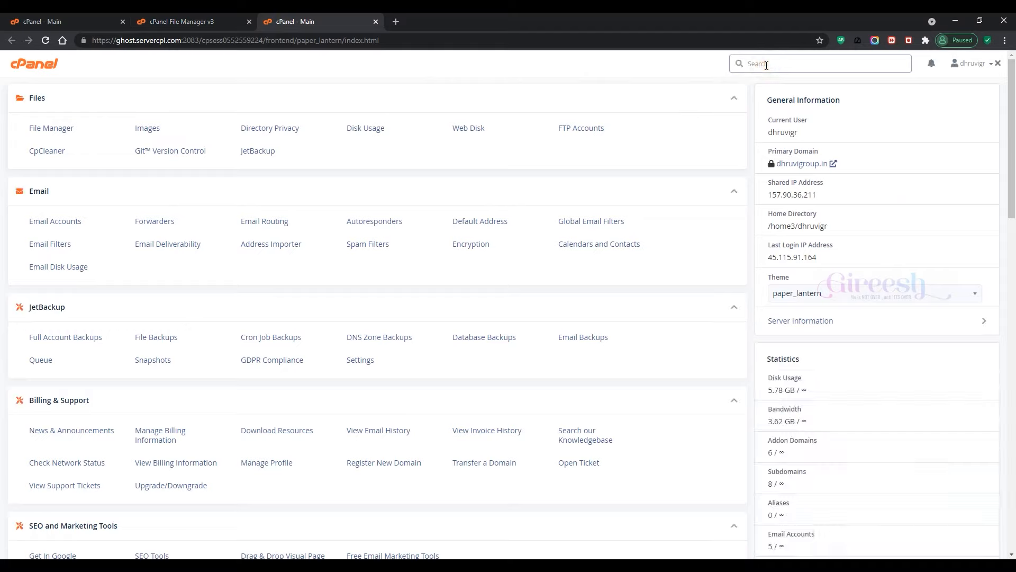
{"action": "type", "text": "sql"}
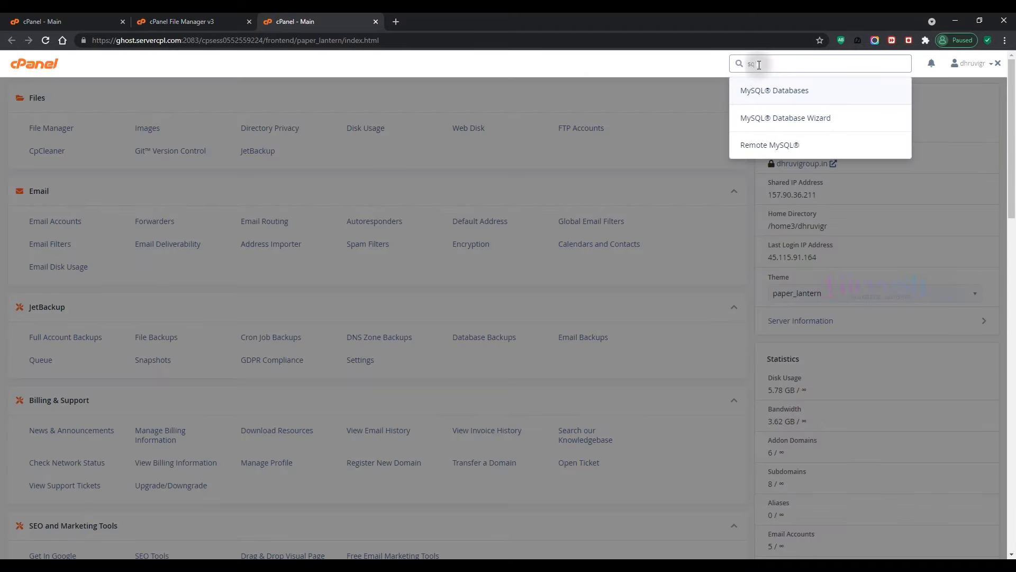
{"action": "left_click", "coordinate": [798, 121]}
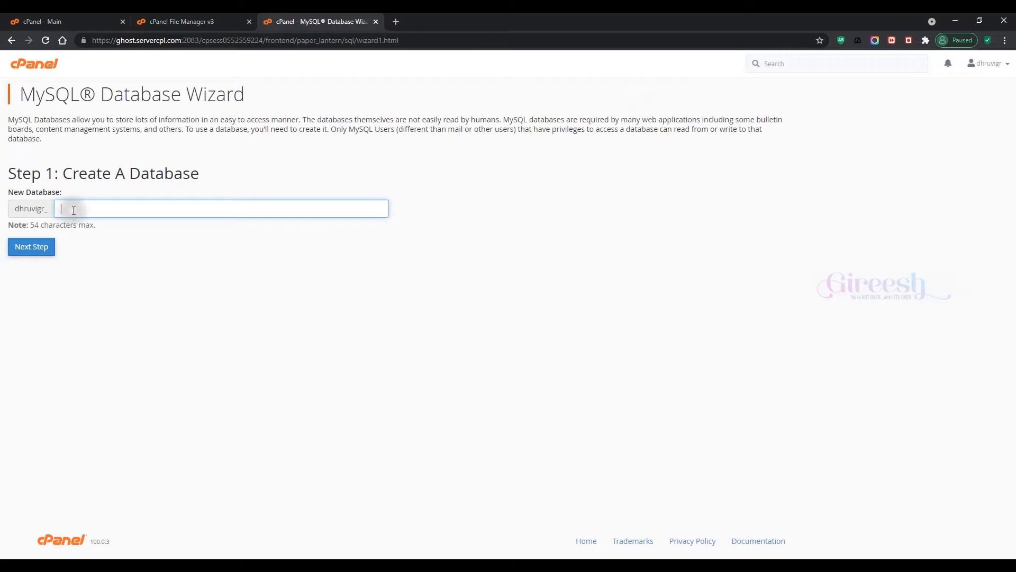
Step: Create the new database dhruvigr_menspace in the MySQL Database Wizard
{"action": "left_click", "coordinate": [74, 210]}
{"action": "type", "text": "menspace"}
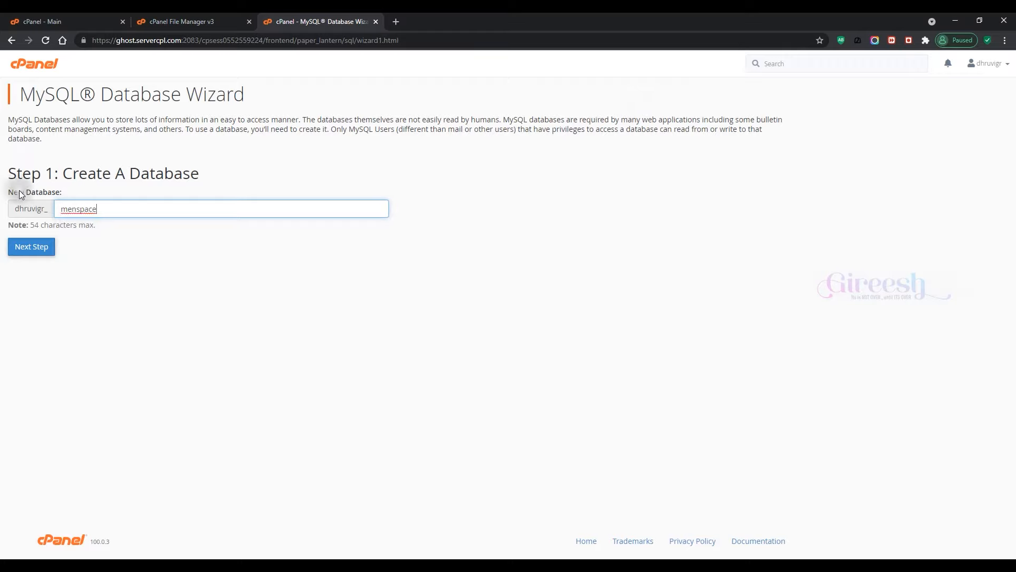
{"action": "left_click", "coordinate": [38, 252]}
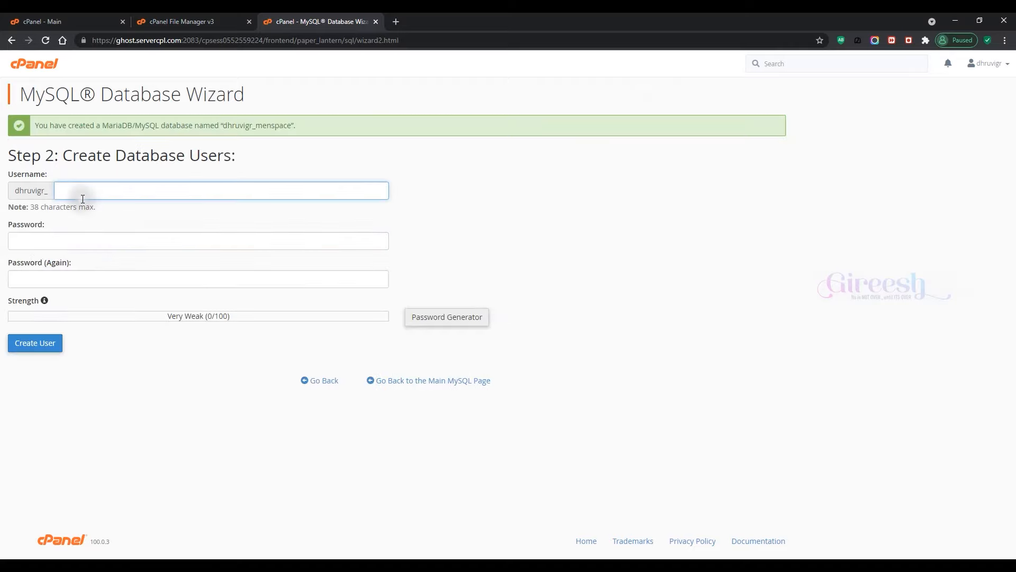
{"action": "left_click", "coordinate": [31, 180]}
{"action": "left_click", "coordinate": [74, 191]}
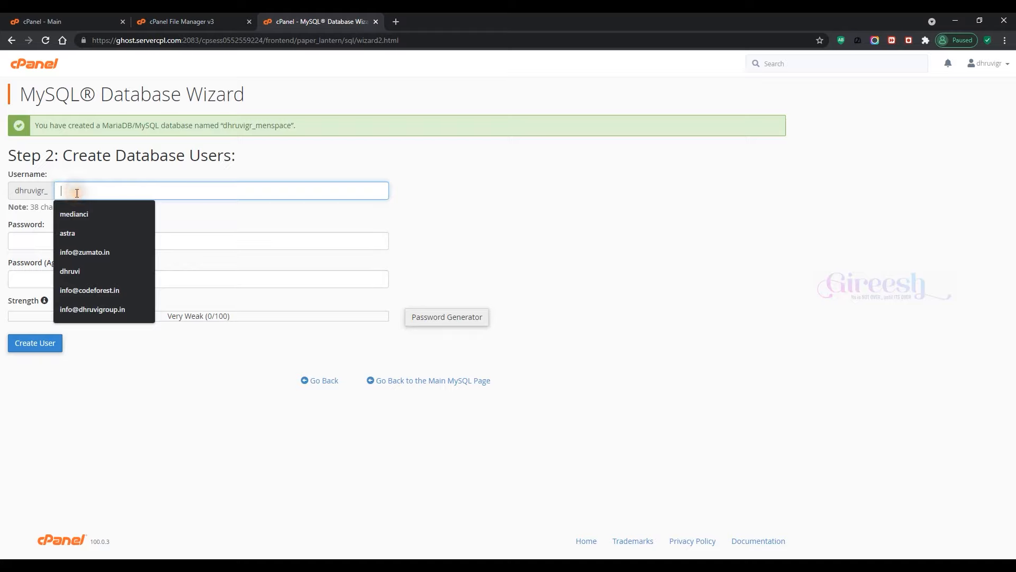
{"action": "type", "text": "menspace"}
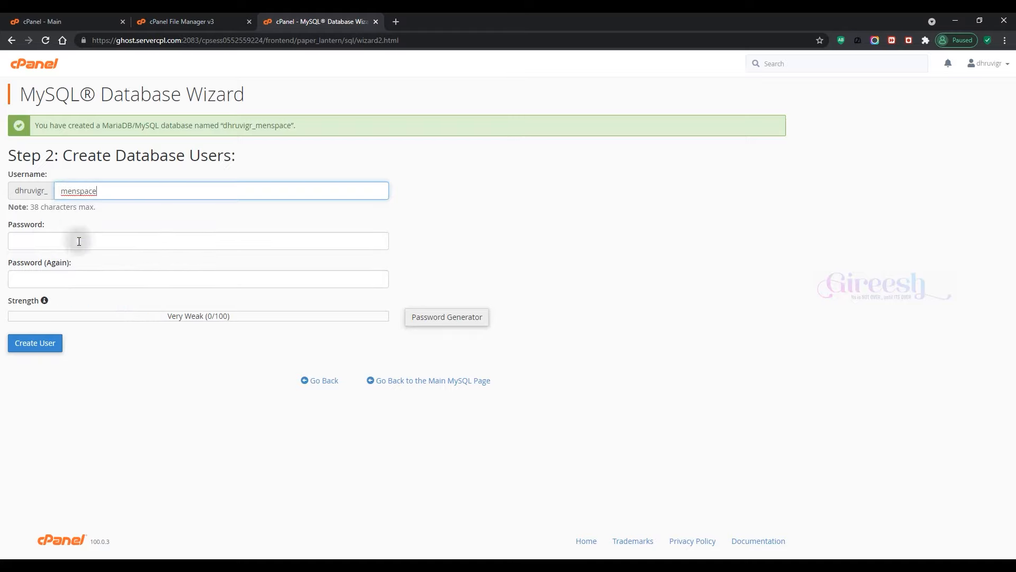
{"action": "left_click", "coordinate": [78, 241]}
{"action": "type", "text": "********"}
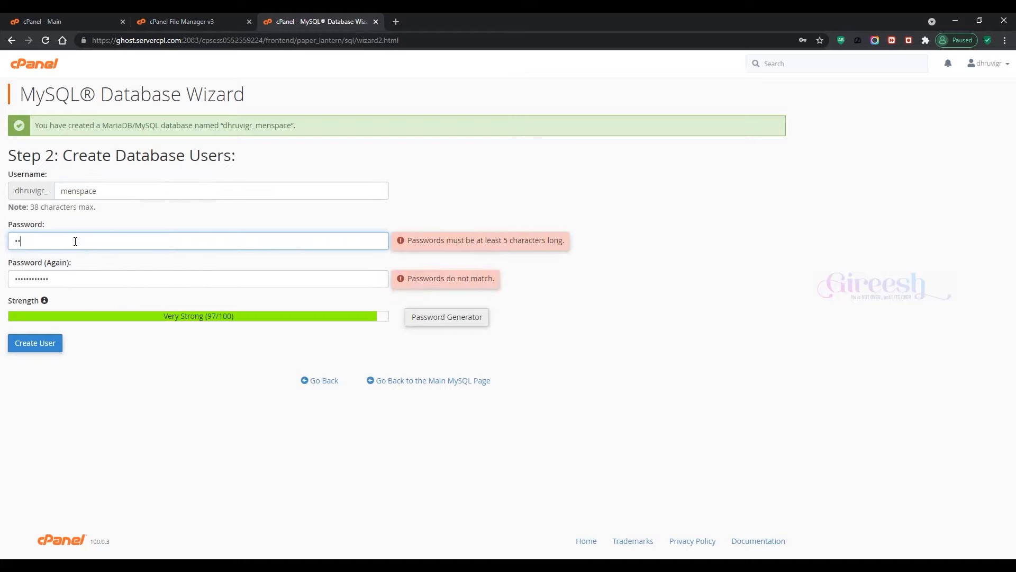
{"action": "type", "text": "***"}
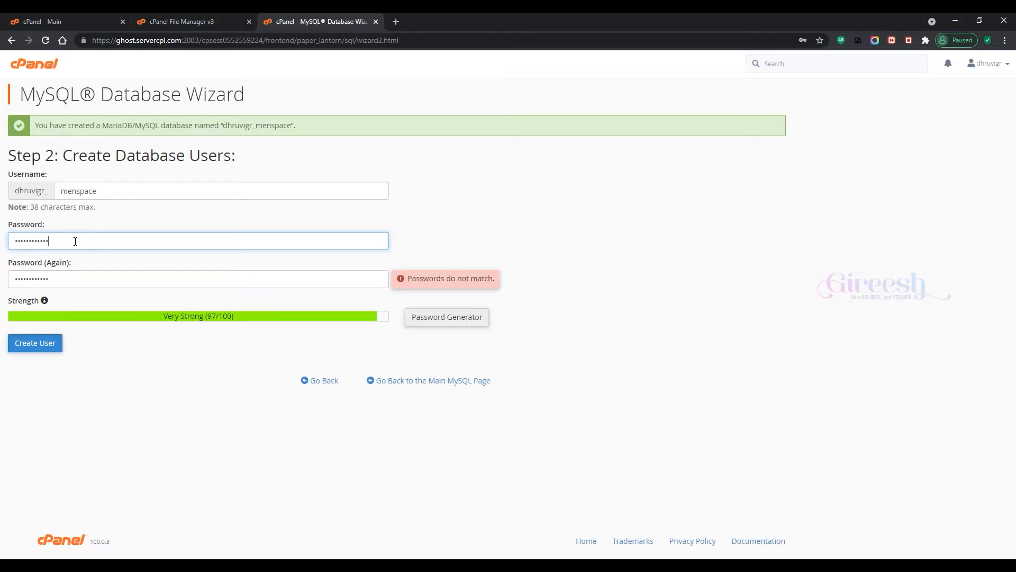
{"action": "double_click", "coordinate": [80, 280]}
{"action": "type", "text": "*"}
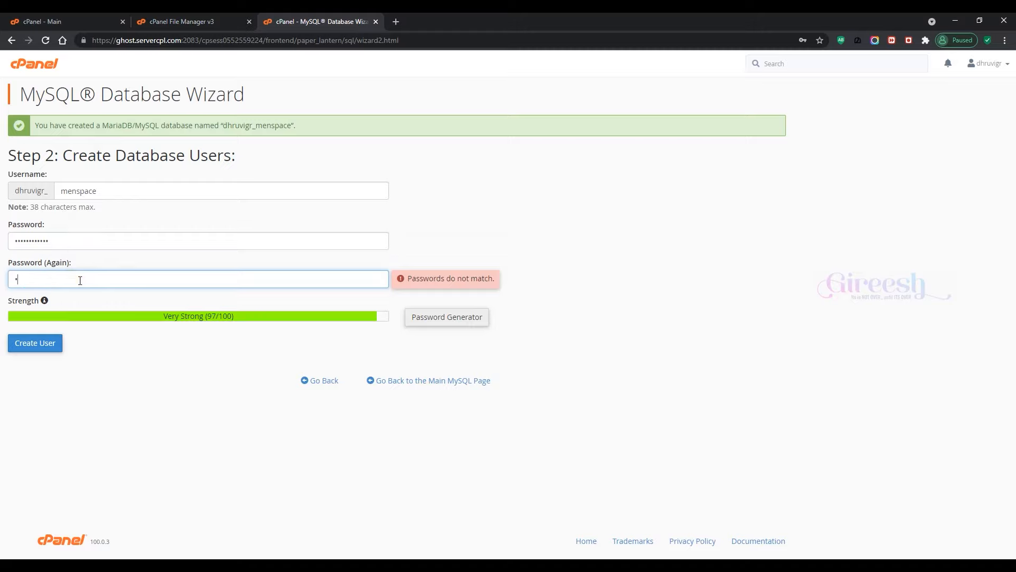
{"action": "type", "text": "***********"}
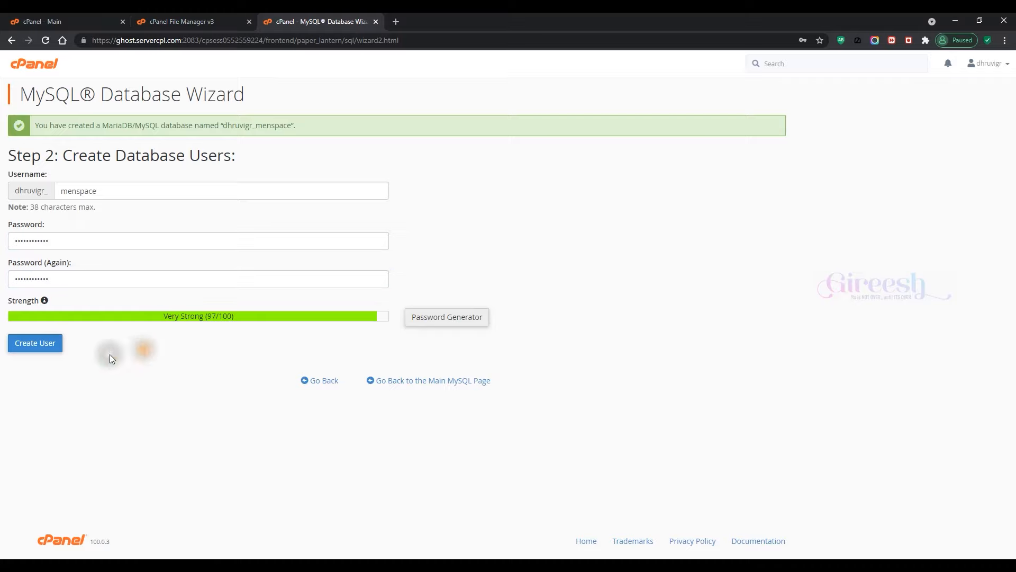
{"action": "left_click", "coordinate": [48, 349]}
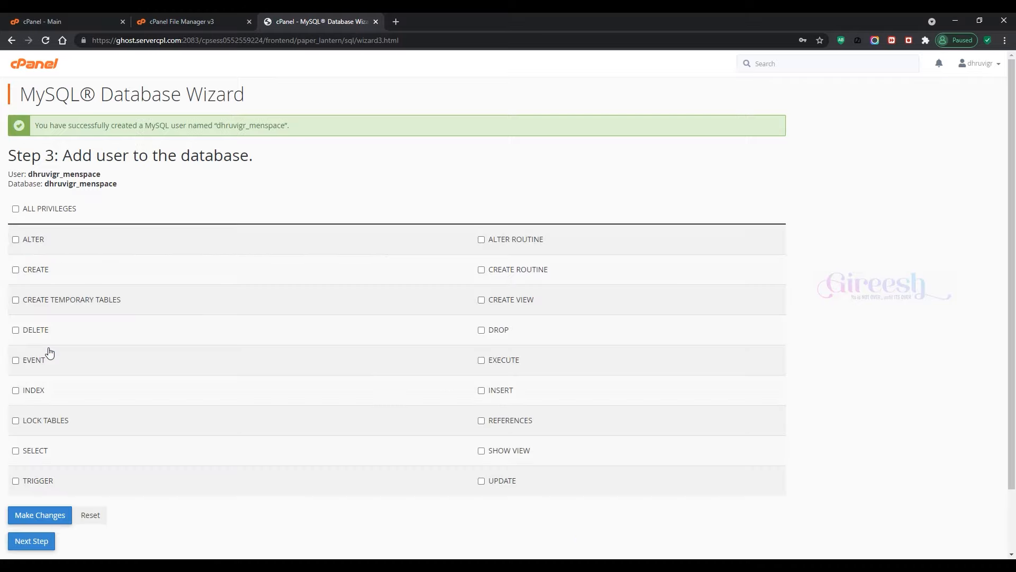
Step: Grant the user ALL PRIVILEGES on the database and review the confirmation message
{"action": "left_click", "coordinate": [16, 210]}
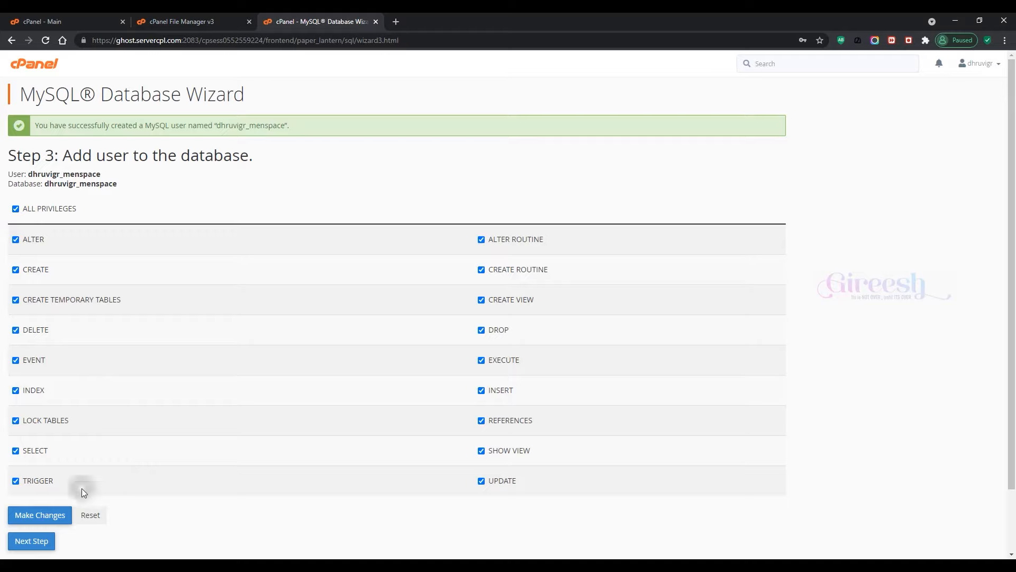
{"action": "left_click", "coordinate": [39, 516]}
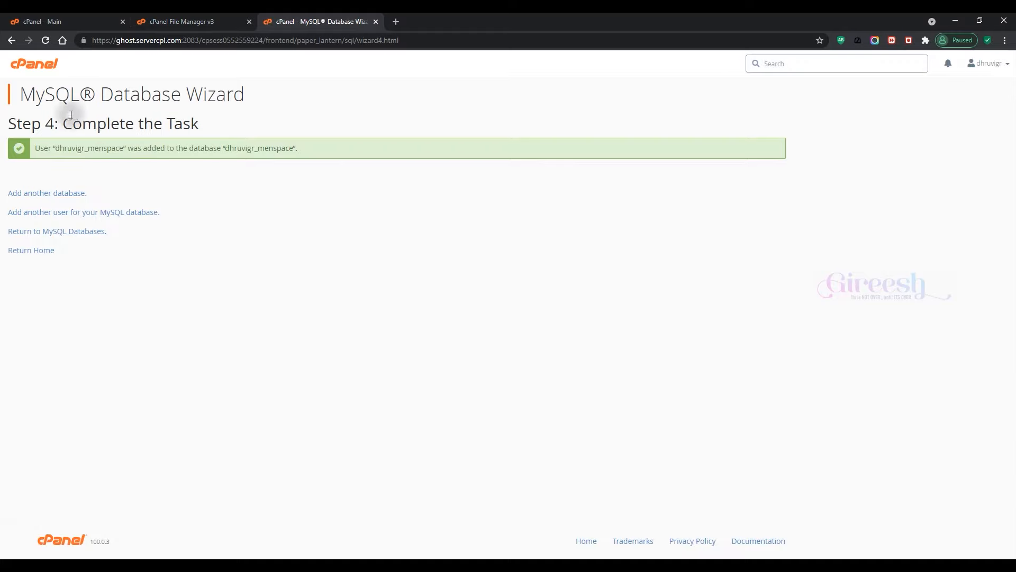
{"action": "left_click_drag", "start_coordinate": [36, 147], "coordinate": [126, 148]}
{"action": "double_click", "coordinate": [194, 147]}
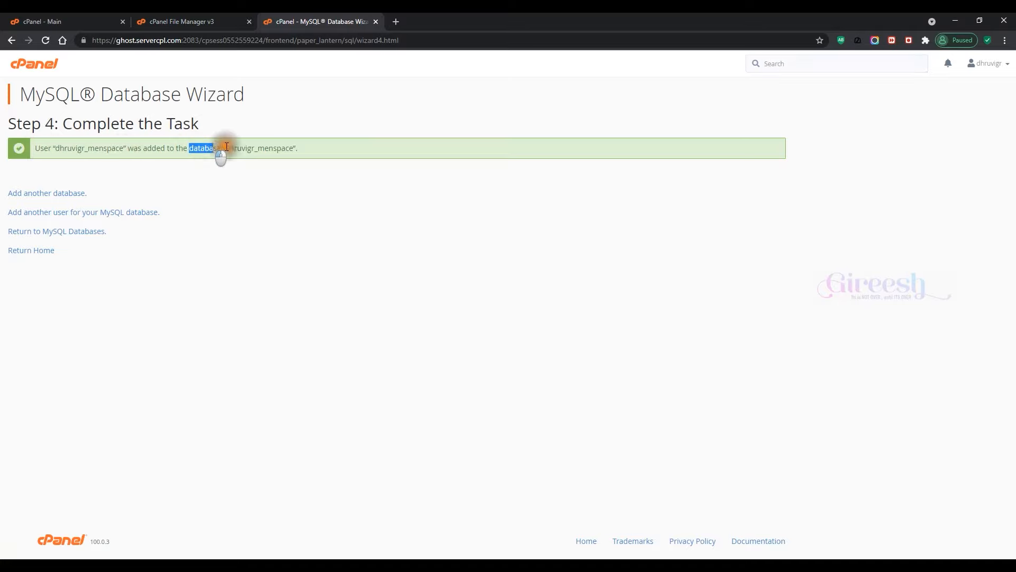
{"action": "left_click", "coordinate": [305, 148]}
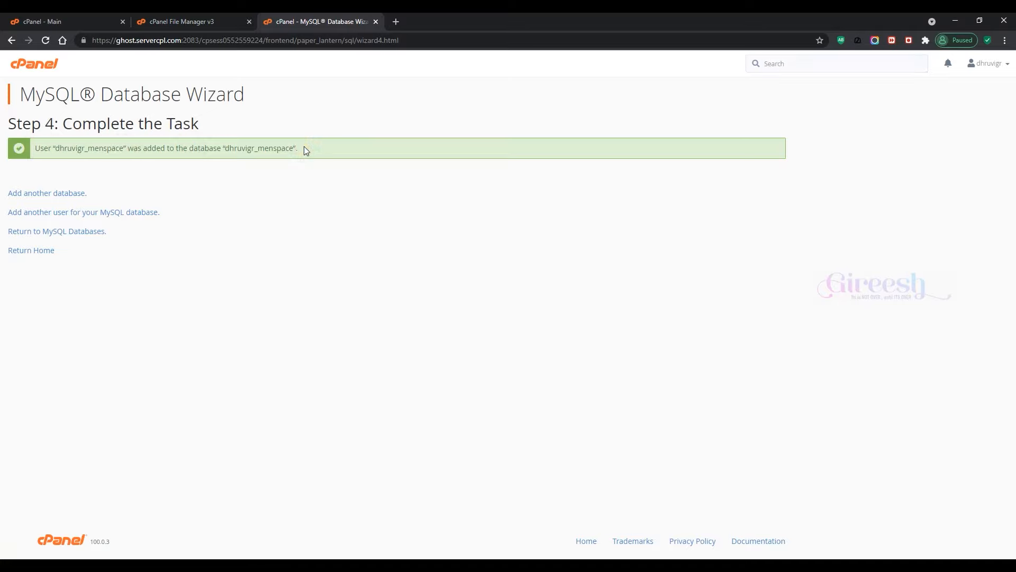
Step: Open the site's wp-config.php in the File Manager editor
{"action": "left_click", "coordinate": [186, 23]}
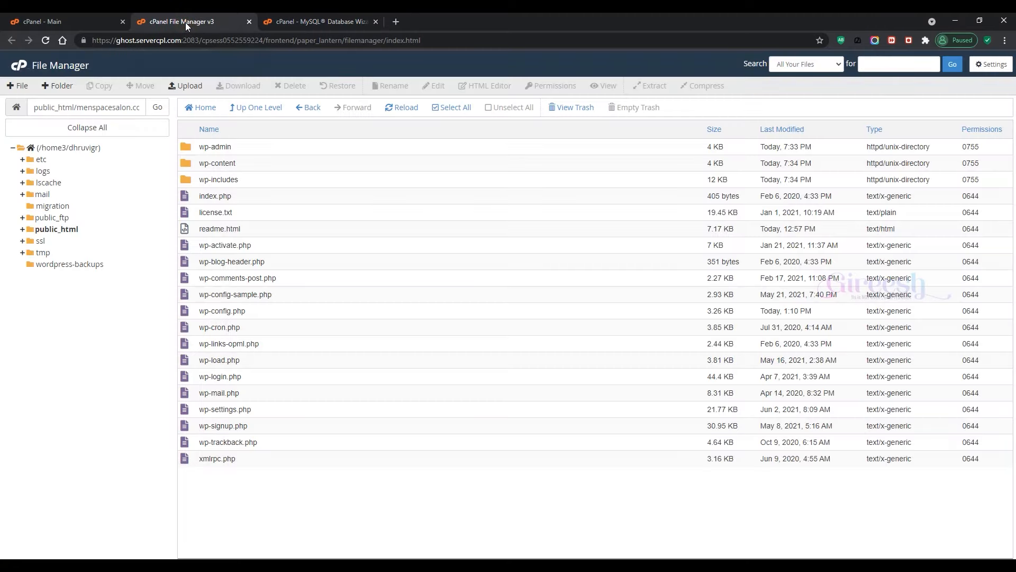
{"action": "right_click", "coordinate": [259, 315]}
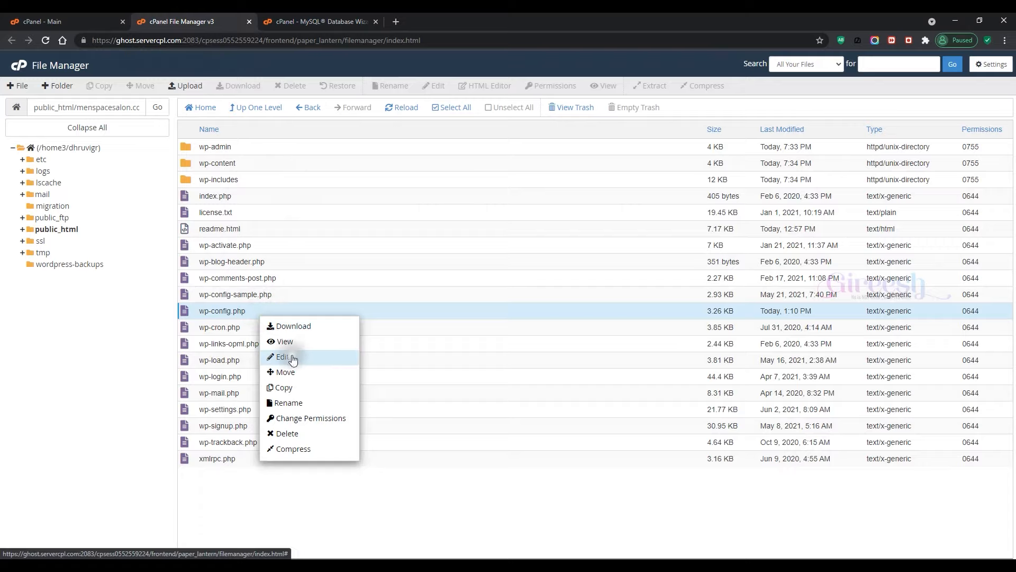
{"action": "left_click", "coordinate": [315, 16]}
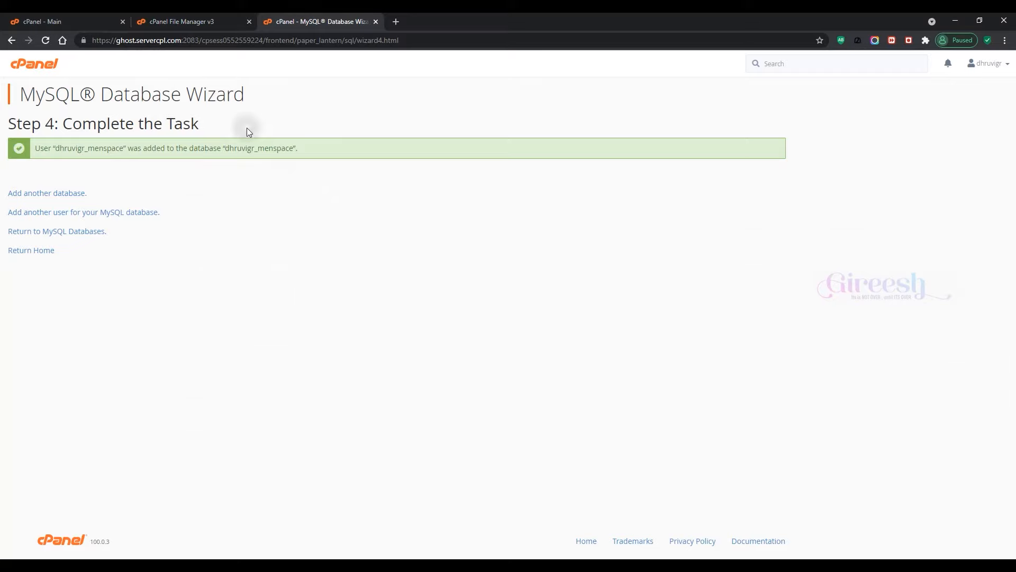
{"action": "left_click", "coordinate": [174, 20]}
{"action": "left_click", "coordinate": [298, 363]}
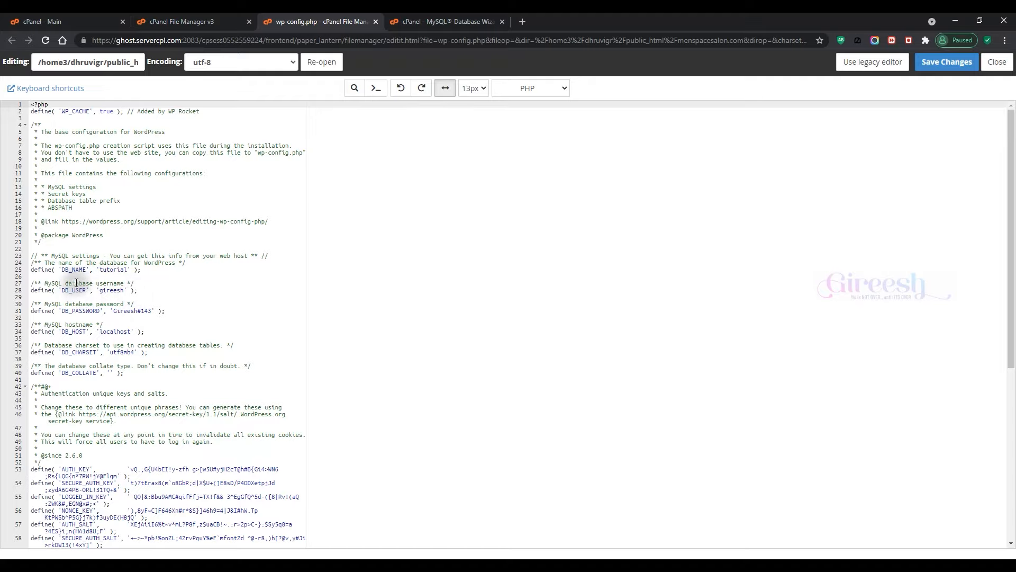
Step: Replace DB_NAME 'tutorial' with dhruvigr_menspace, copied from the wizard's confirmation
{"action": "double_click", "coordinate": [113, 270]}
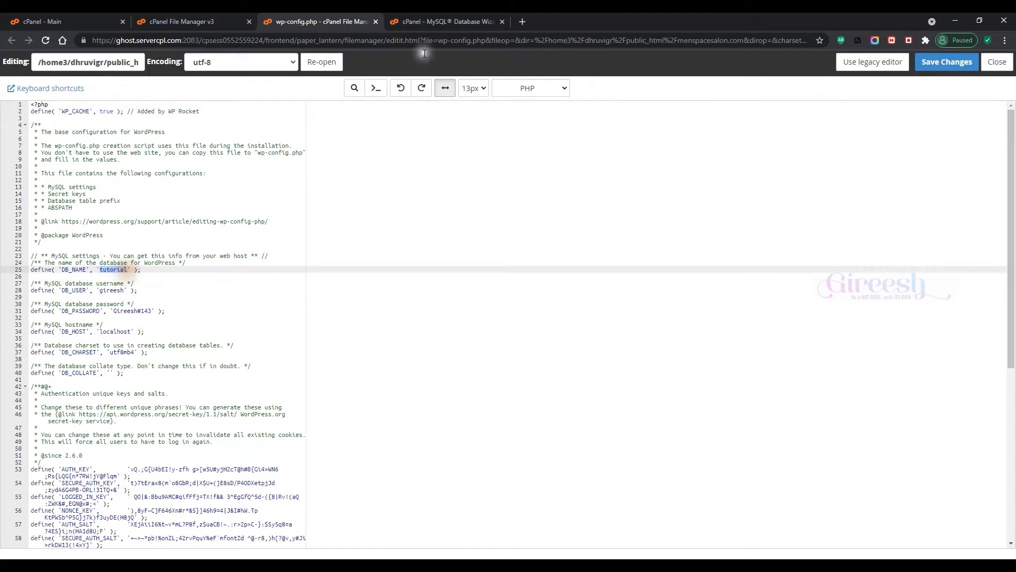
{"action": "left_click", "coordinate": [455, 17]}
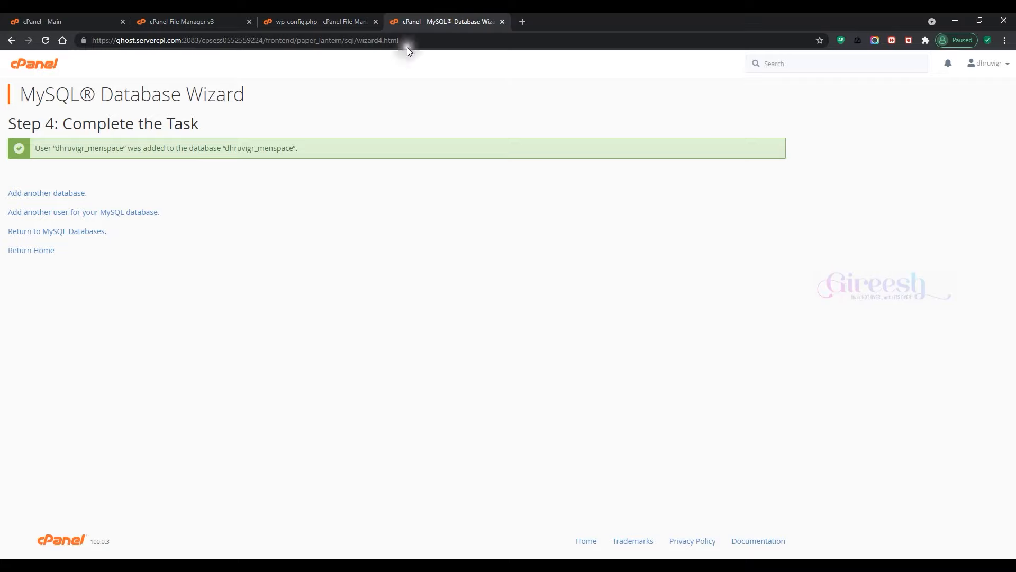
{"action": "left_click_drag", "start_coordinate": [227, 151], "coordinate": [297, 150]}
{"action": "right_click", "coordinate": [311, 160]}
{"action": "left_click", "coordinate": [312, 160]}
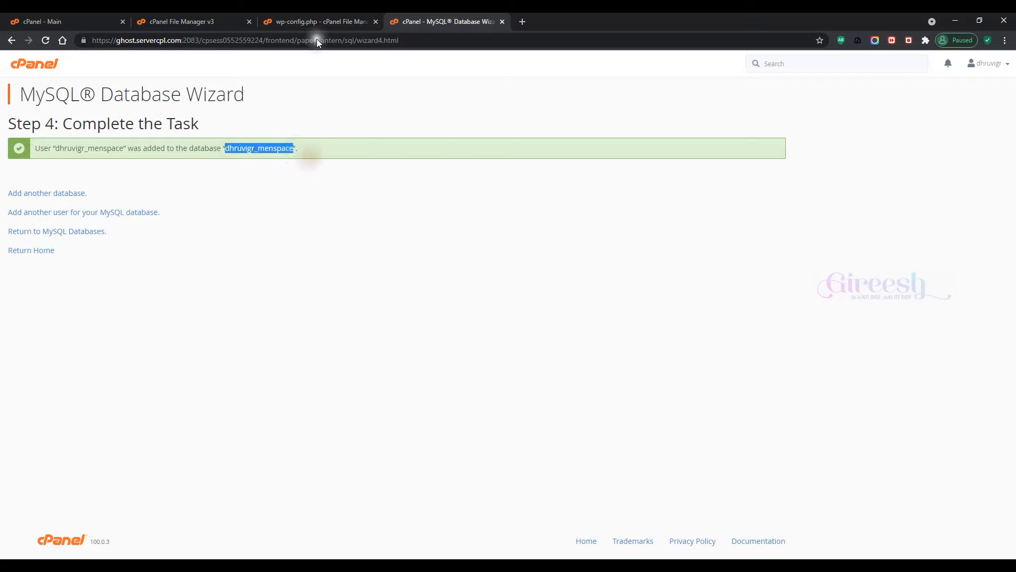
{"action": "left_click", "coordinate": [318, 20]}
{"action": "right_click", "coordinate": [124, 272]}
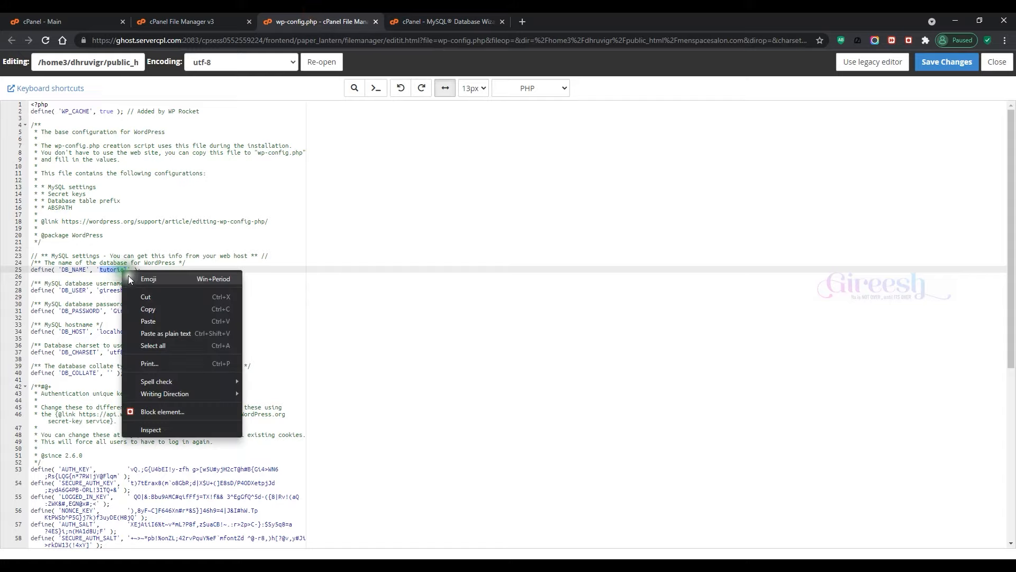
{"action": "left_click", "coordinate": [143, 313]}
{"action": "mouse_move", "coordinate": [123, 290]}
{"action": "left_mouse_down"}
{"action": "mouse_move", "coordinate": [95, 285]}
{"action": "mouse_move", "coordinate": [132, 289]}
{"action": "left_mouse_up"}
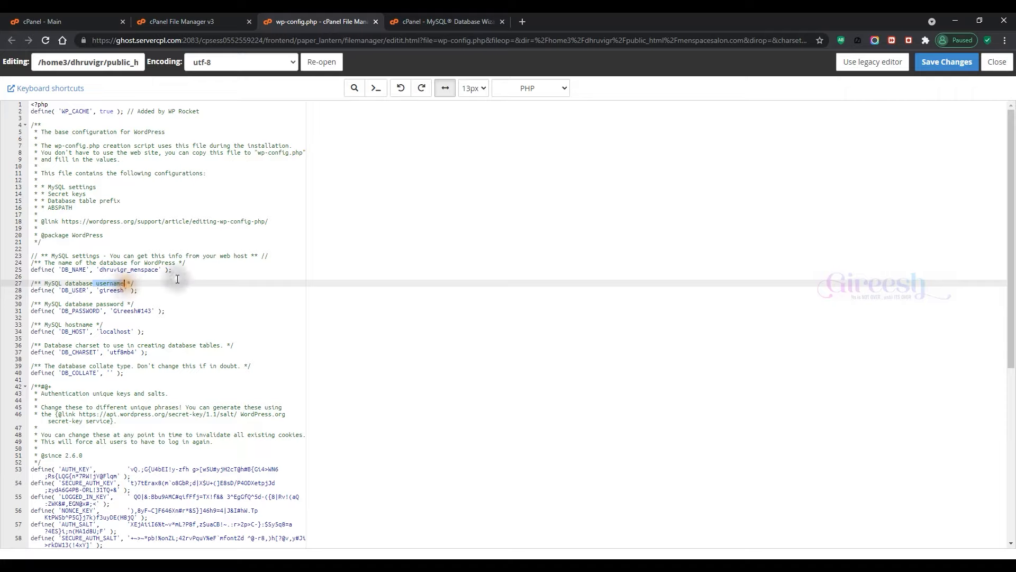
{"action": "left_click", "coordinate": [439, 21]}
{"action": "left_click_drag", "start_coordinate": [59, 152], "coordinate": [127, 157]}
{"action": "right_click", "coordinate": [126, 157]}
{"action": "left_click", "coordinate": [148, 158]}
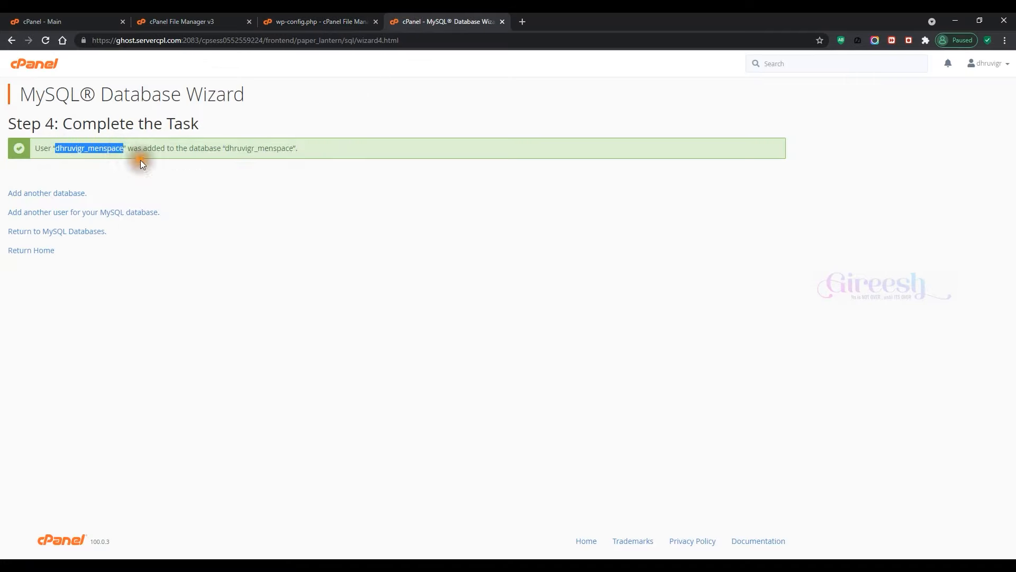
{"action": "left_click", "coordinate": [331, 21]}
{"action": "double_click", "coordinate": [108, 290]}
{"action": "right_click", "coordinate": [109, 290]}
{"action": "left_click", "coordinate": [133, 347]}
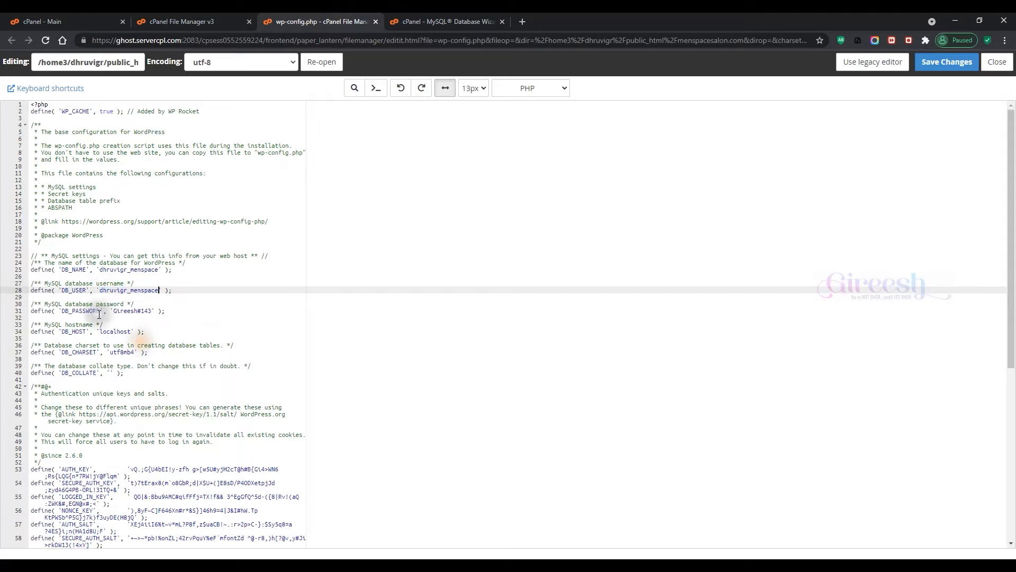
{"action": "left_click_drag", "start_coordinate": [113, 311], "coordinate": [151, 310]}
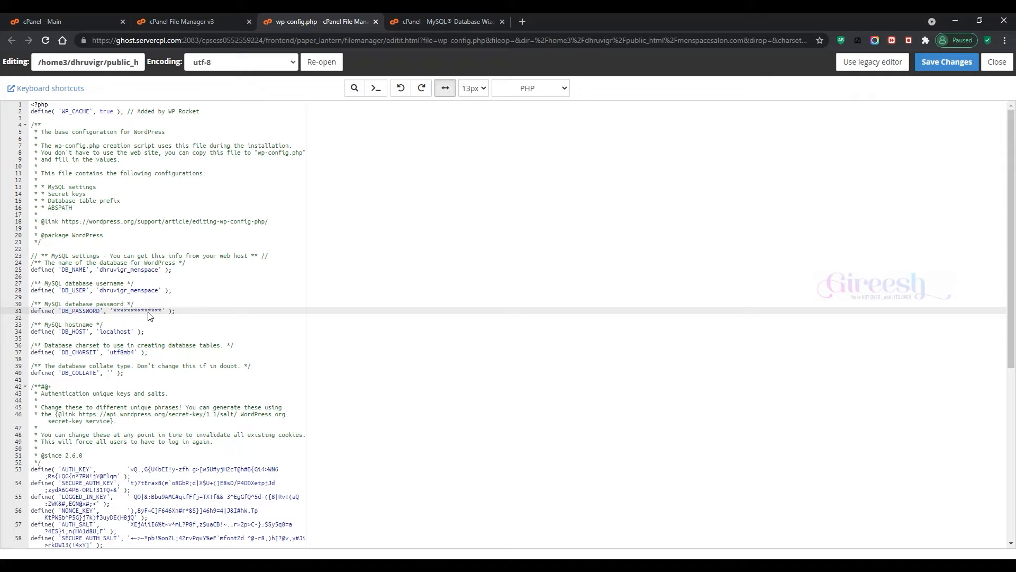
{"action": "left_click", "coordinate": [938, 62]}
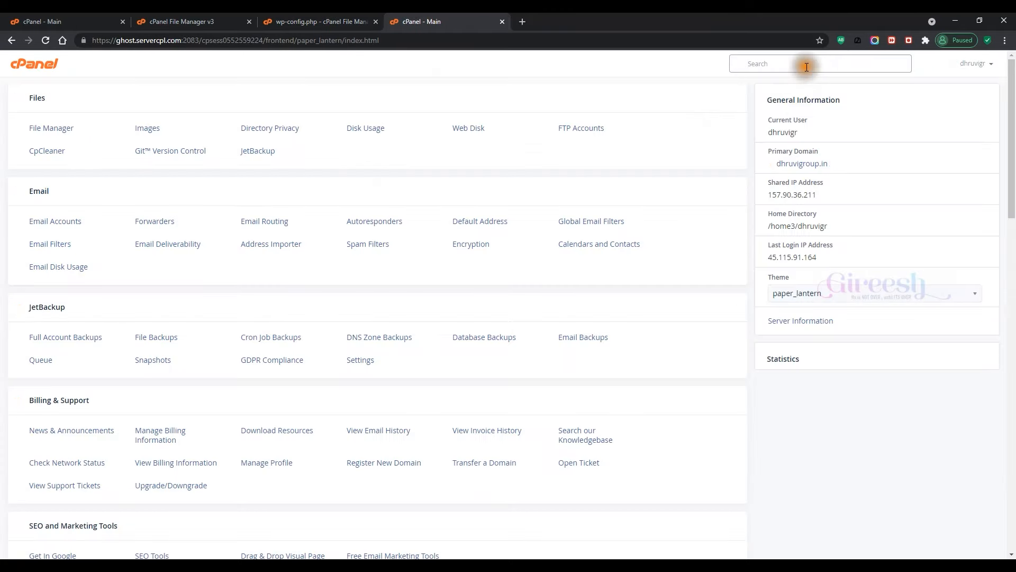
Step: Open phpMyAdmin from cPanel and select the dhruvigr_menspace database
{"action": "left_click", "coordinate": [806, 67]}
{"action": "type", "text": "php"}
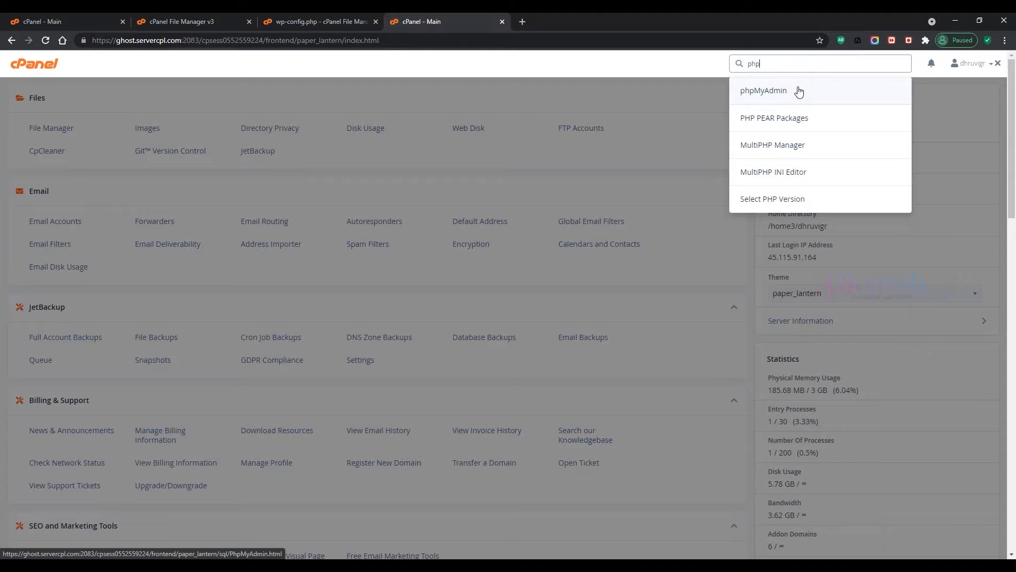
{"action": "left_click", "coordinate": [799, 92]}
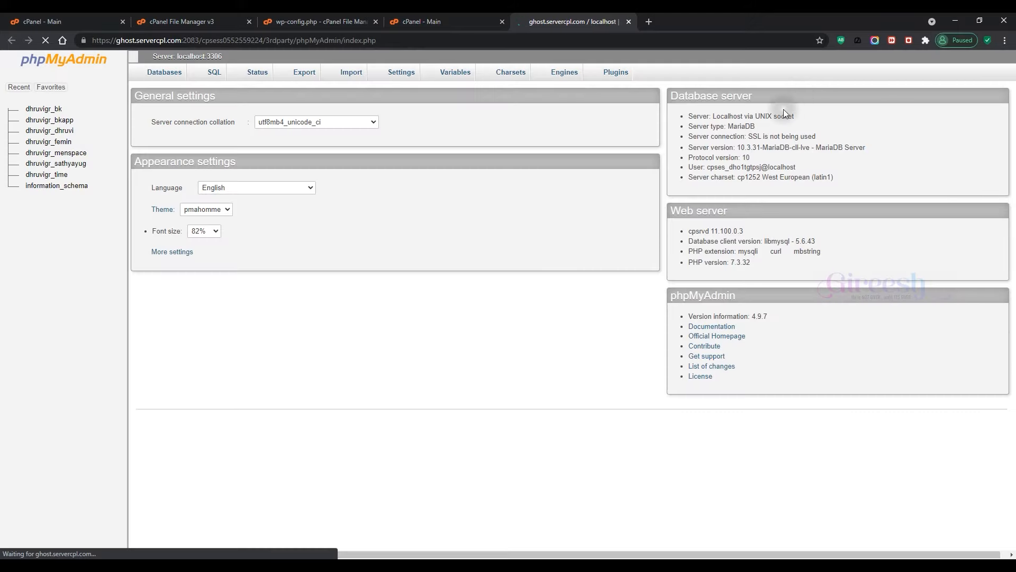
{"action": "scroll", "coordinate": [636, 187], "scroll_direction": "down", "scroll_amount": 1}
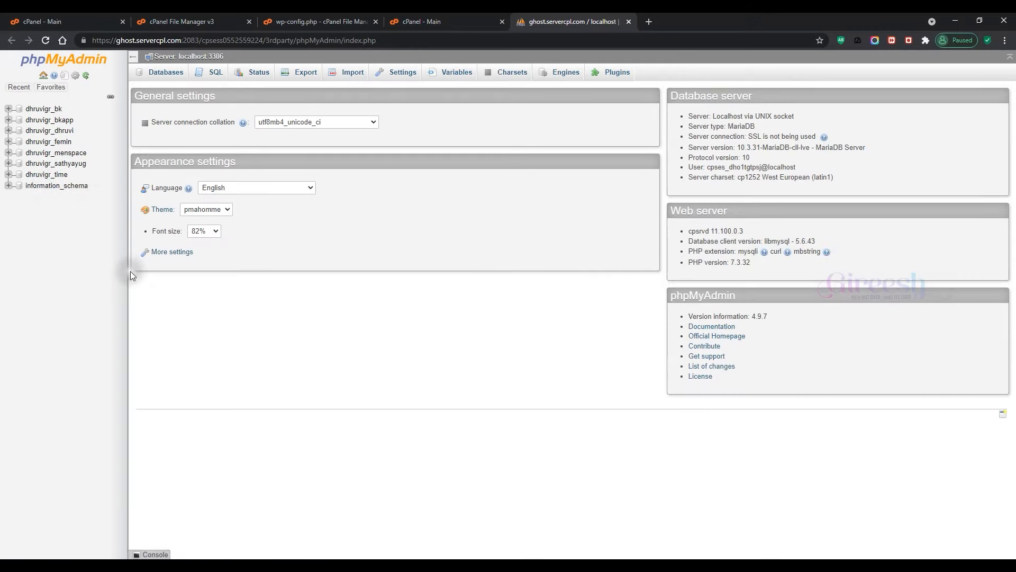
{"action": "left_click", "coordinate": [71, 155]}
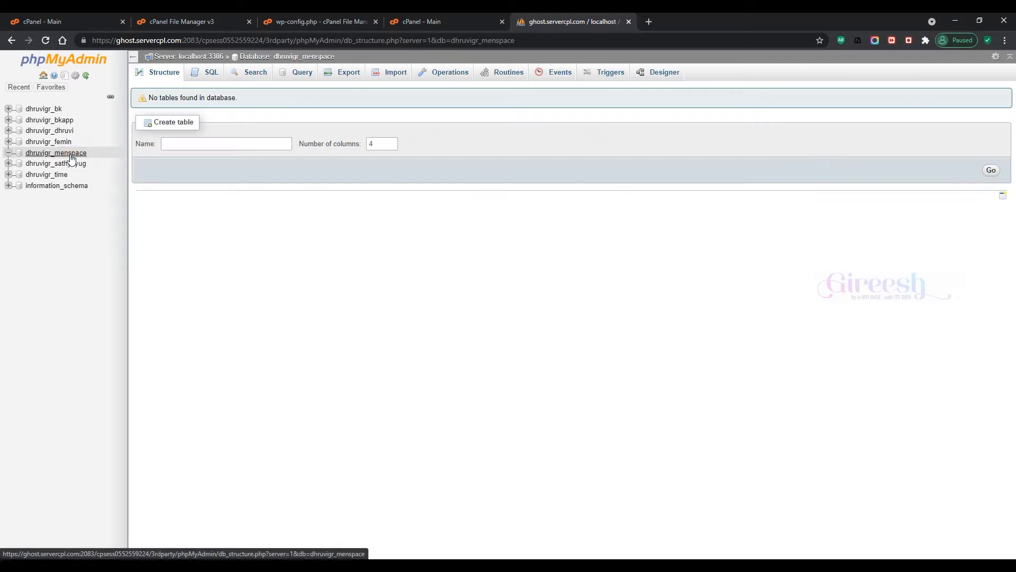
Step: Import tutorial.sql into dhruvigr_menspace, executing 339 queries successfully
{"action": "left_click", "coordinate": [385, 74]}
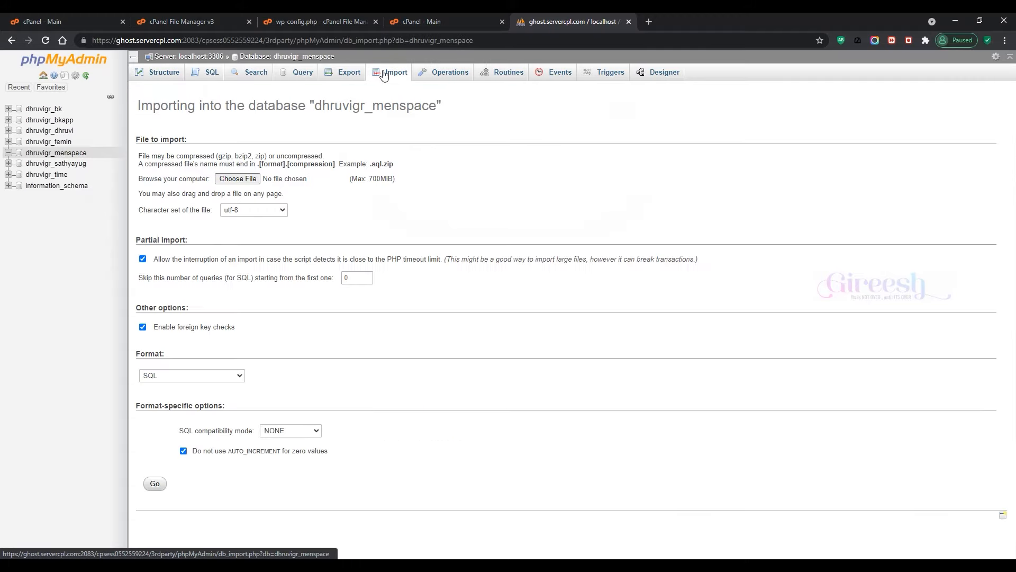
{"action": "left_click", "coordinate": [253, 179]}
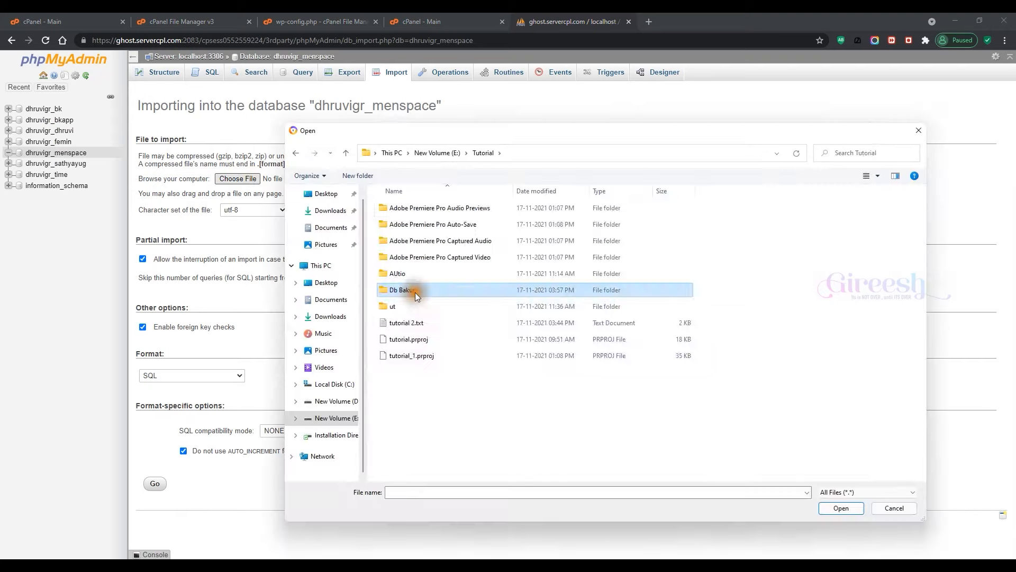
{"action": "double_click", "coordinate": [410, 207]}
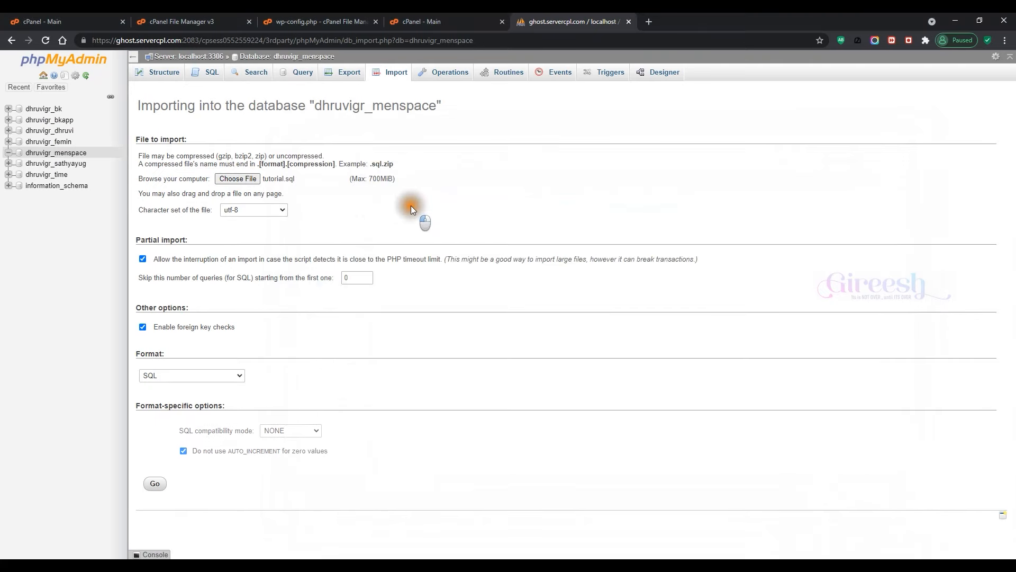
{"action": "left_click", "coordinate": [151, 484]}
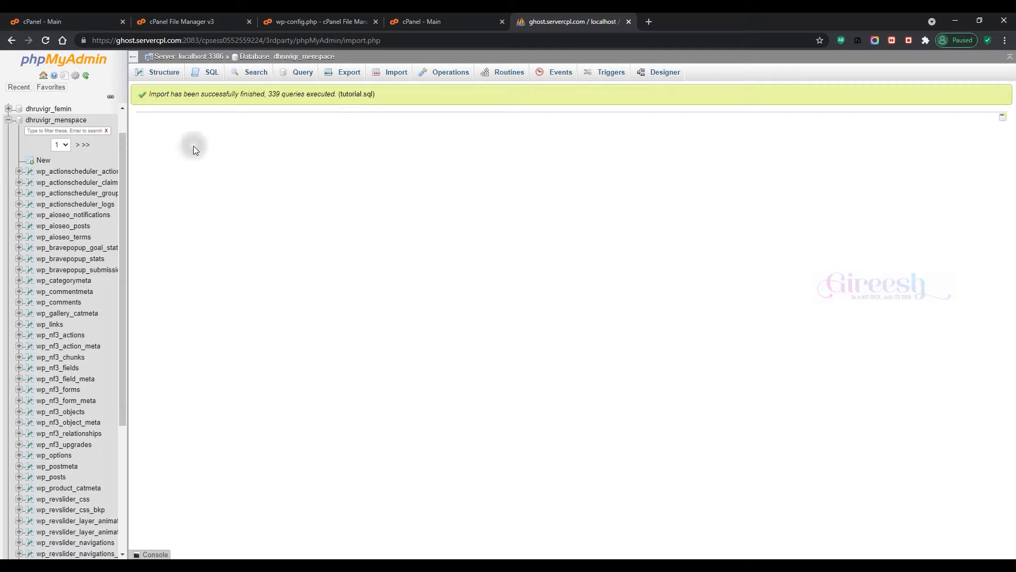
{"action": "left_click_drag", "start_coordinate": [150, 99], "coordinate": [428, 122]}
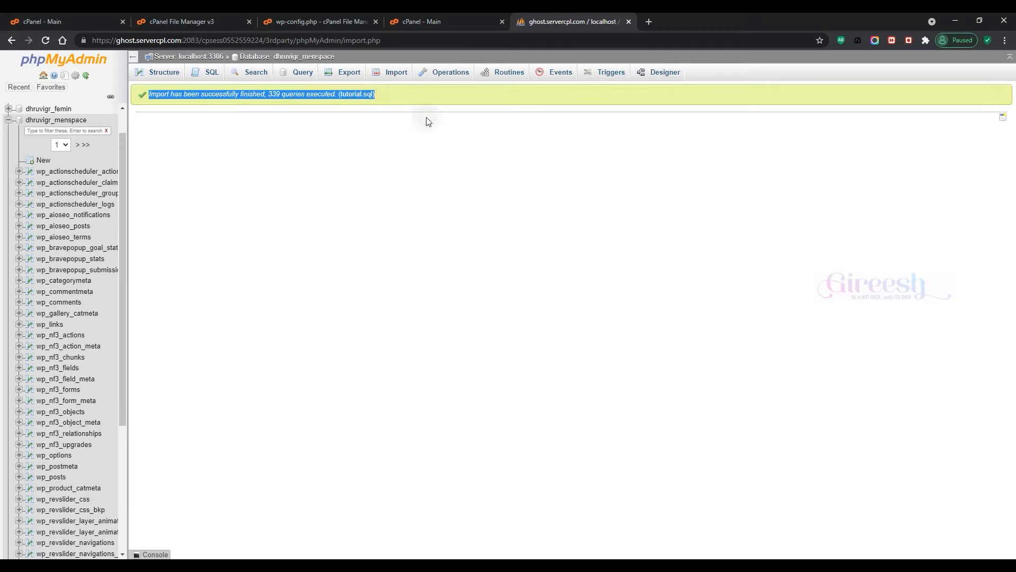
Step: Minimize the browser to show the Windows desktop and refresh it
{"action": "key", "text": "ctrl+1"}
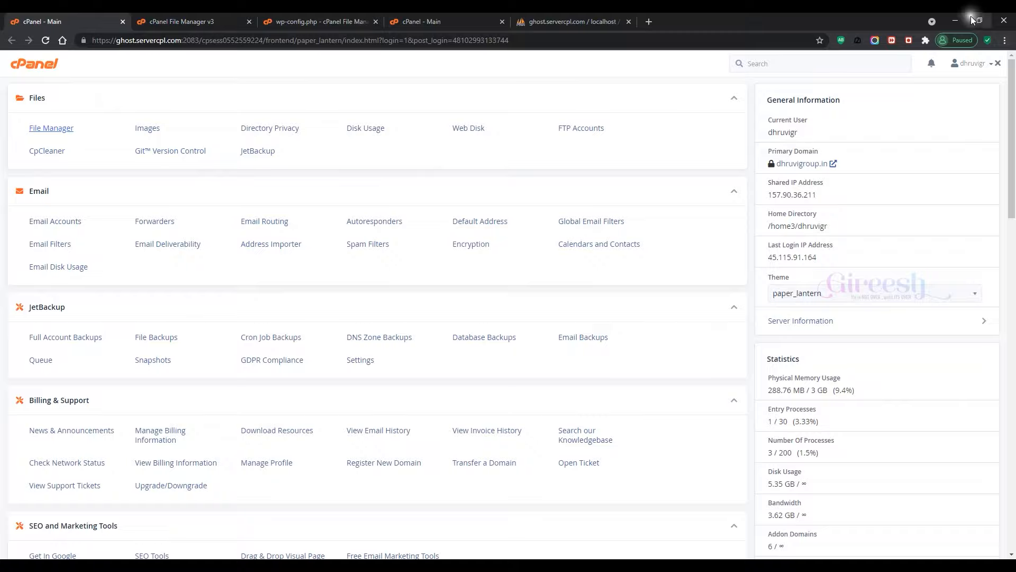
{"action": "left_click", "coordinate": [955, 20]}
{"action": "right_click", "coordinate": [677, 145]}
{"action": "left_click", "coordinate": [710, 179]}
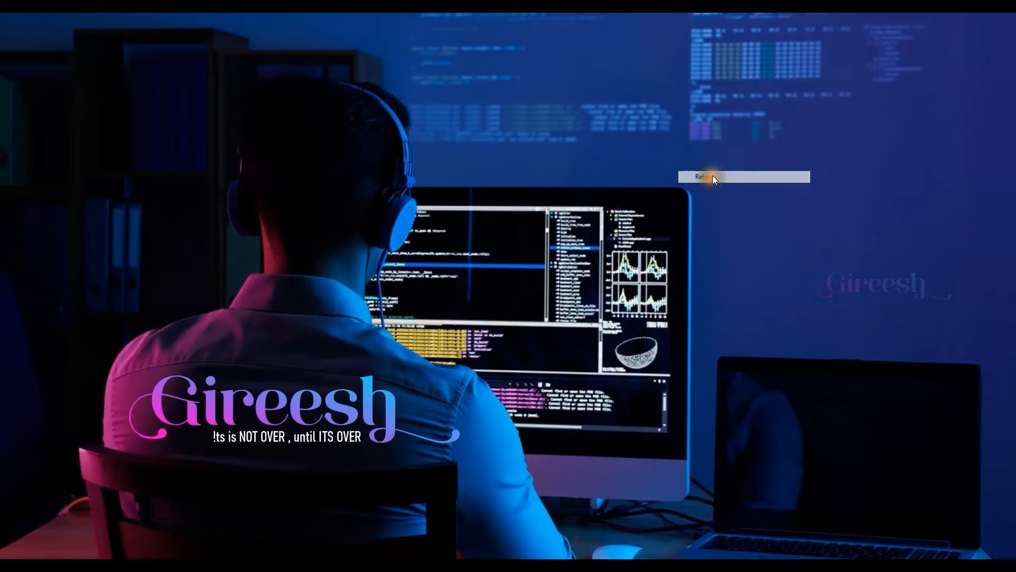
{"action": "right_click", "coordinate": [725, 83]}
{"action": "left_click", "coordinate": [753, 119]}
{"action": "right_click", "coordinate": [754, 114]}
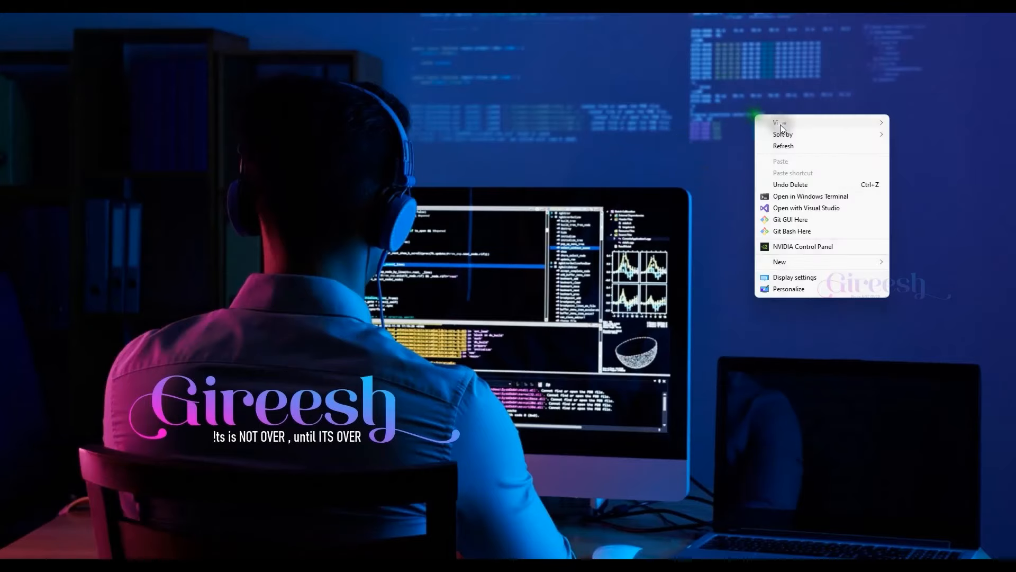